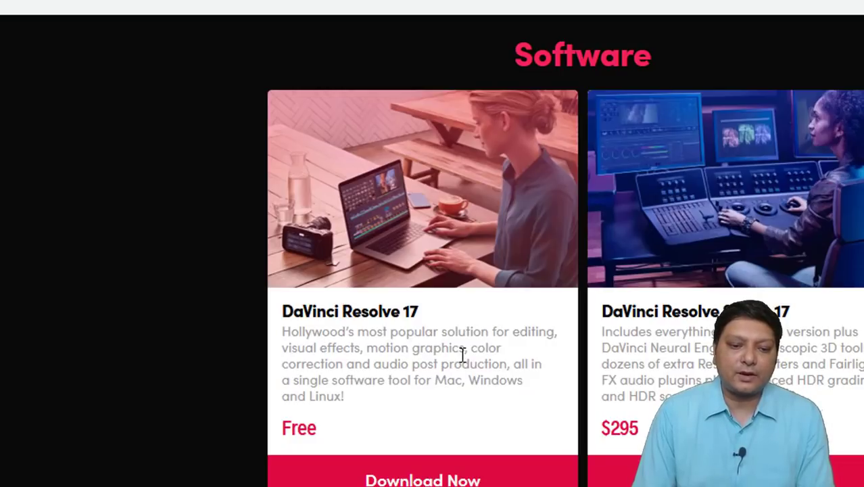
Open the free DaVinci Resolve 17 download and view its platform options and registration form
left_click(358, 477)
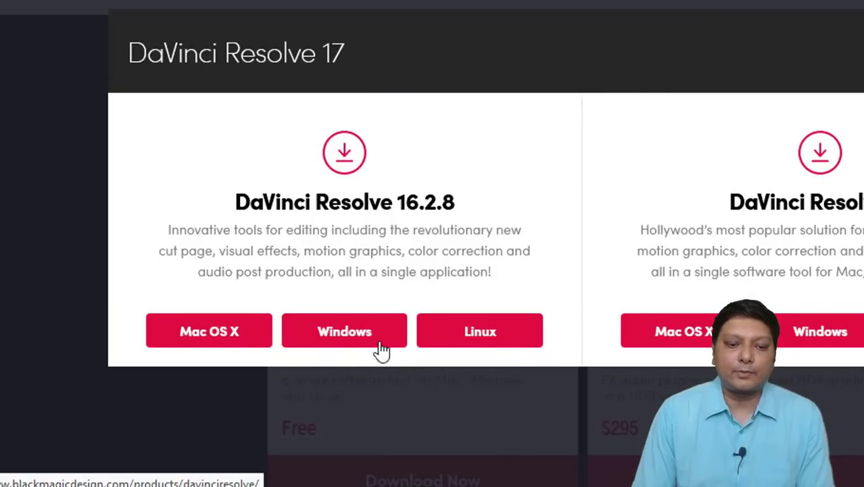
key("Escape")
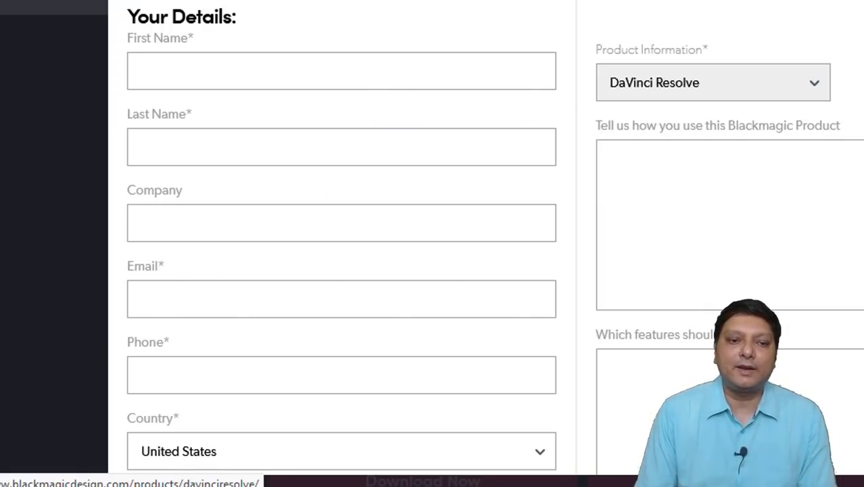
key("ctrl+l")
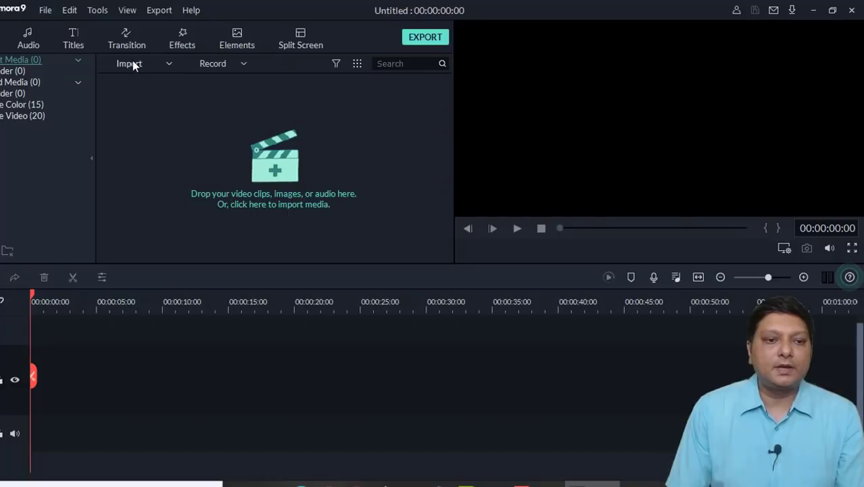
In Filmora9, import the three y2mate.com MP4 videos (LANA Benetti yacht, Los Angeles Dream Home, Huracán STO) from the Downloads folder
left_click(133, 62)
left_click(149, 82)
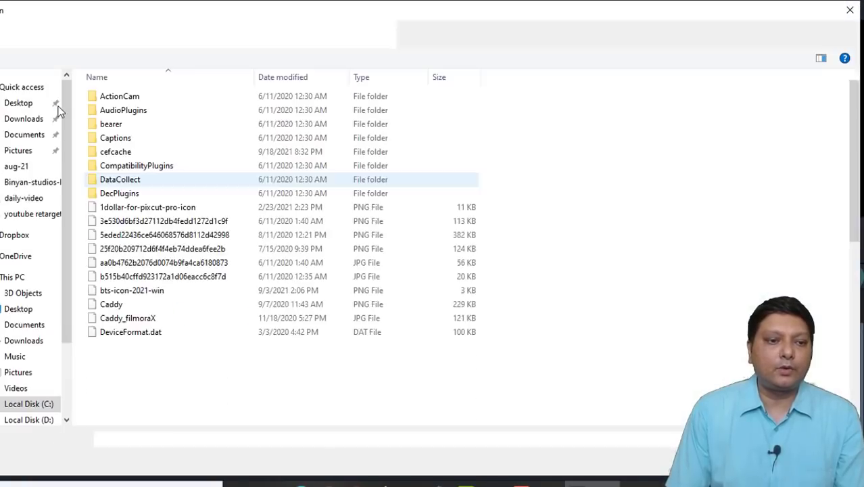
left_click(31, 119)
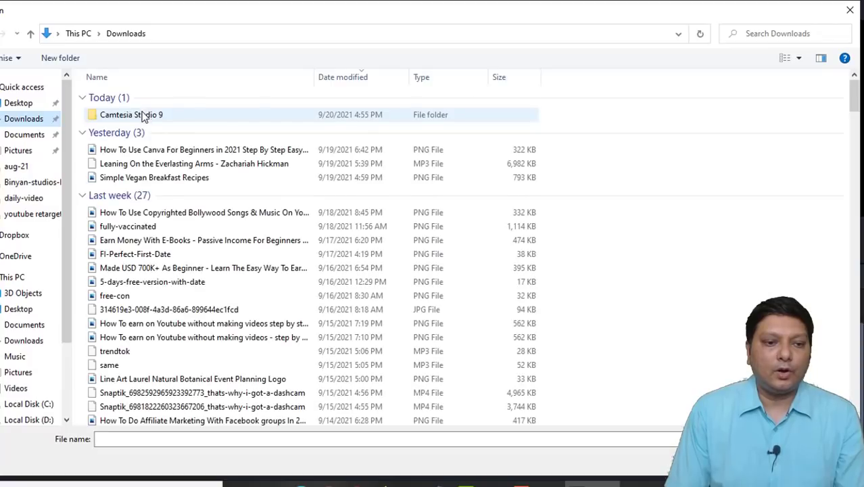
left_click(142, 117)
left_click(141, 128, "ctrl")
left_click(142, 142, "ctrl")
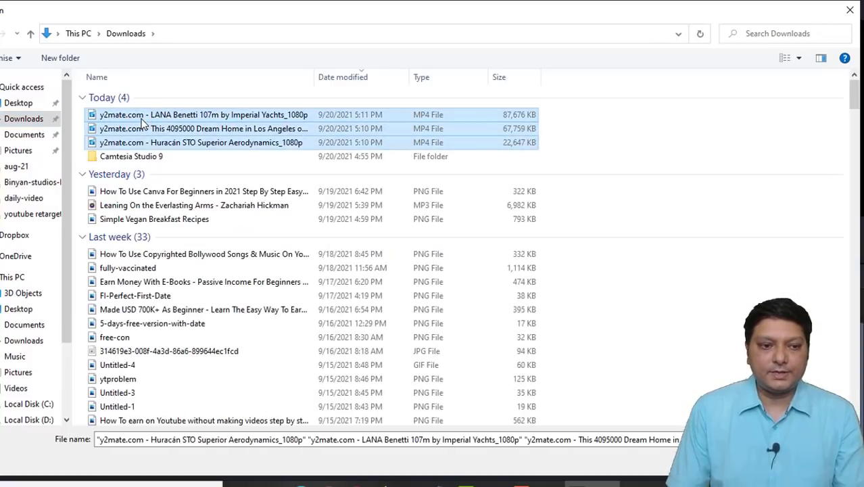
key("Return")
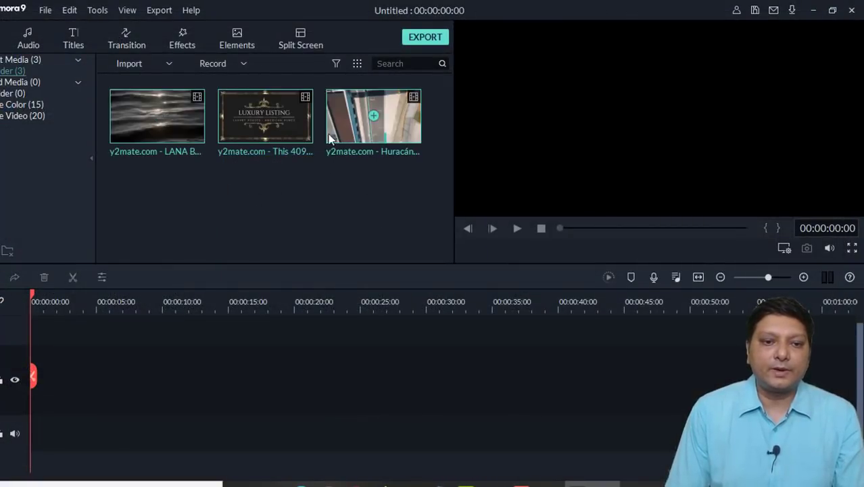
Place all three imported videos on the video track from 00:00:00:00, with their full length in view
left_click_drag(350, 166, 36, 382)
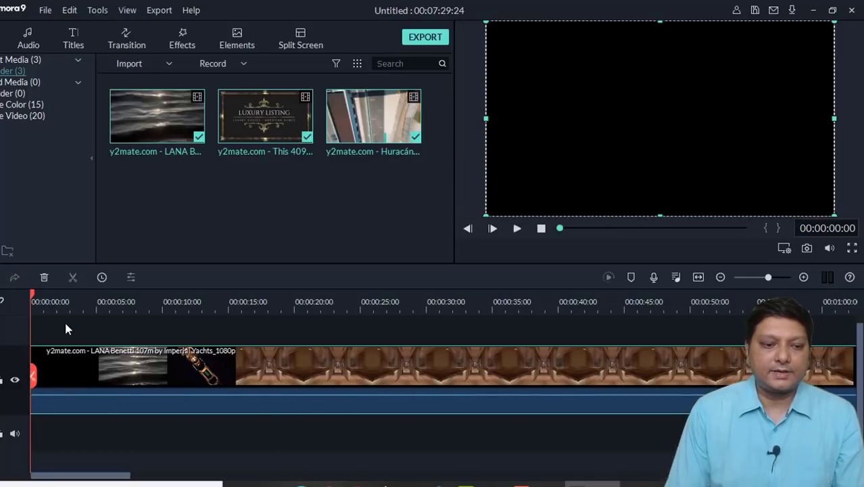
left_click(767, 278)
left_click_drag(764, 278, 756, 278)
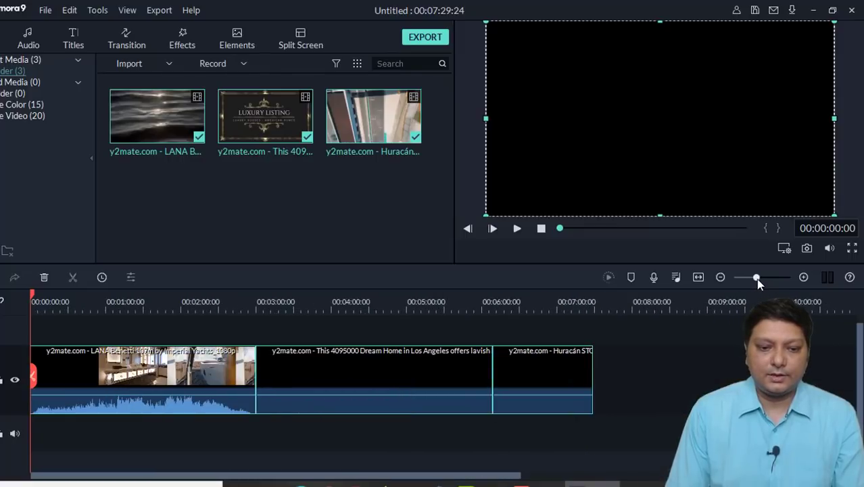
Lower the audio volume of all three timeline clips to -∞ dB
right_click(158, 386)
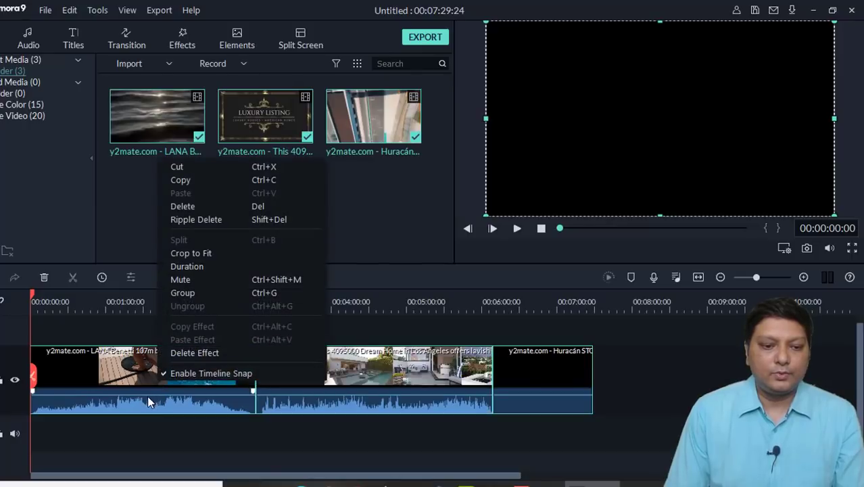
left_click(141, 395)
left_click_drag(141, 396, 145, 415)
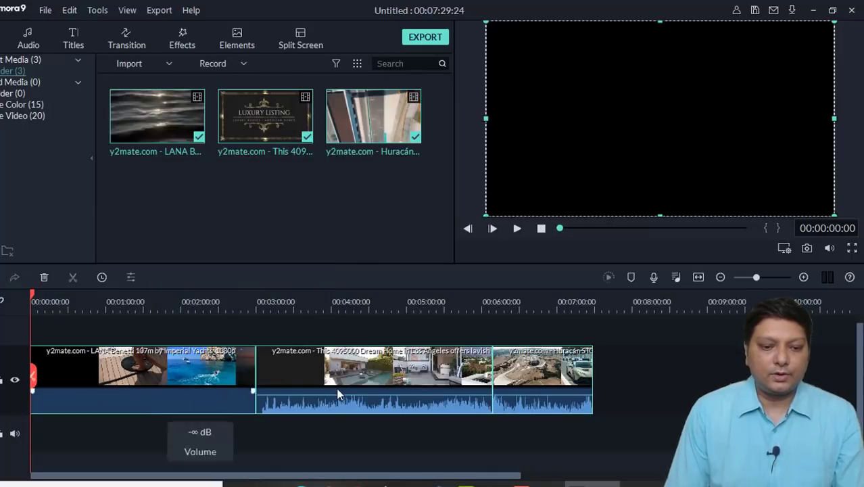
left_click_drag(342, 404, 343, 415)
left_click_drag(519, 393, 524, 416)
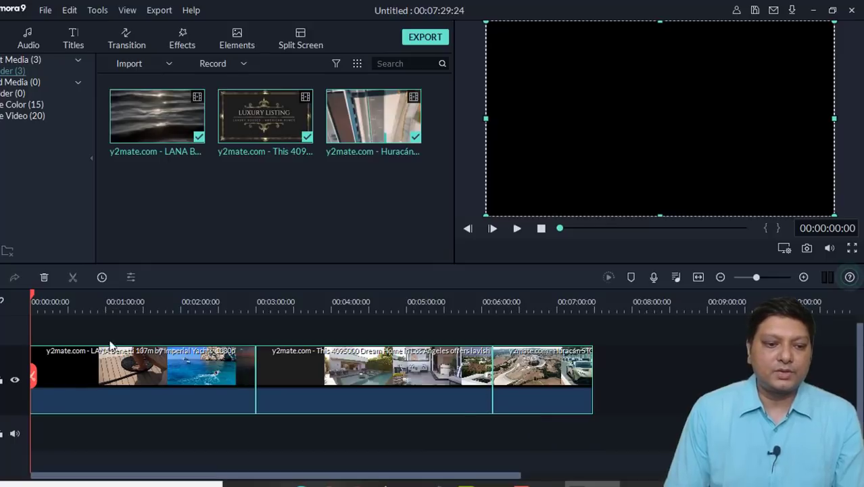
Split the LANA Benetti yacht clip at 00:00:28:13 and delete its opening logo part
left_click(516, 234)
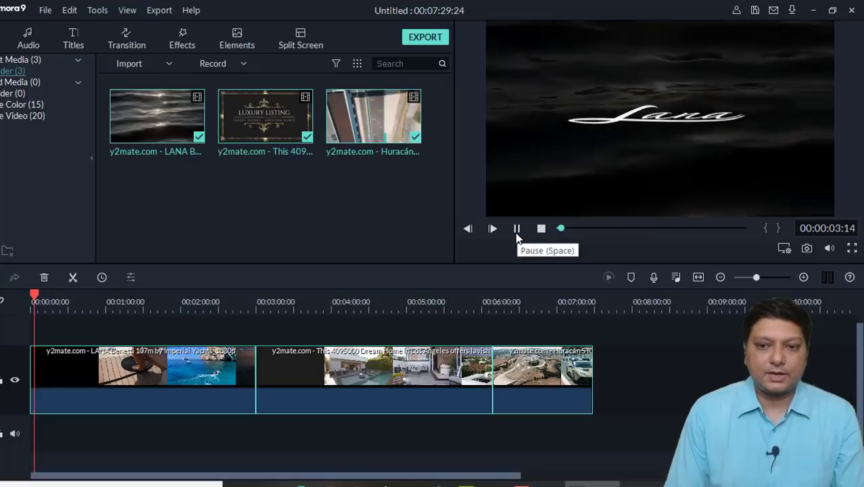
left_click(65, 306)
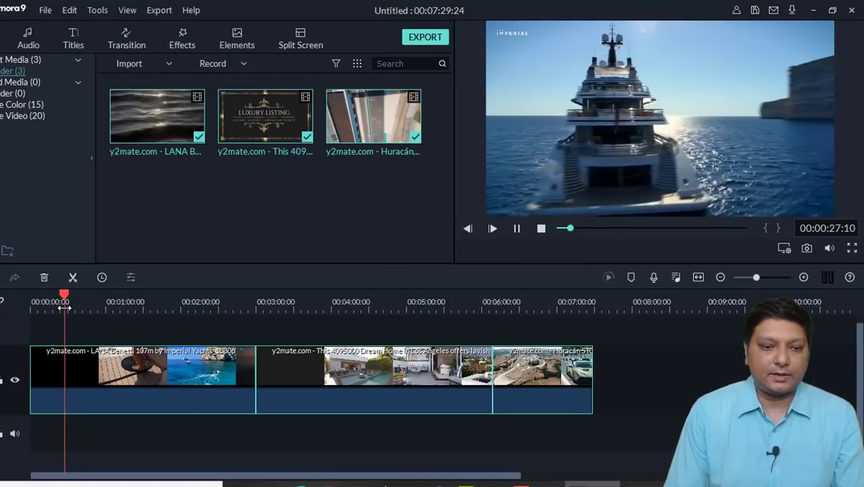
left_click(73, 277)
left_click(51, 371)
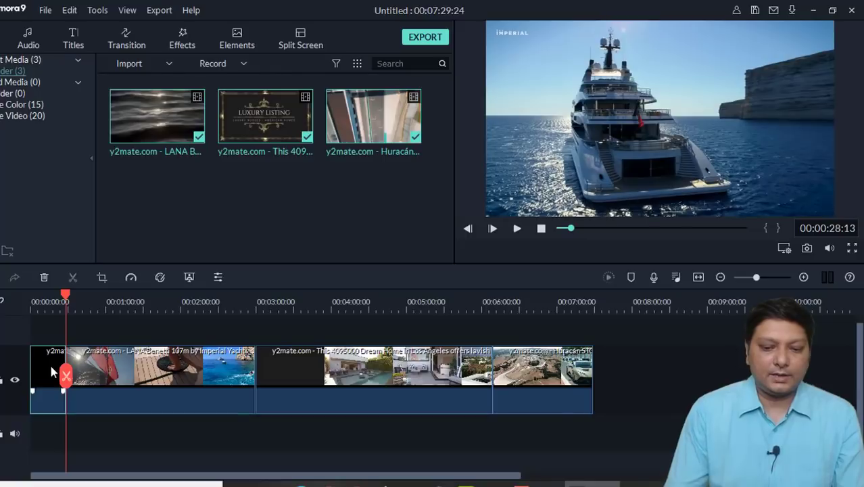
key("Delete")
Find the closing Imperial credits of the yacht clip, split it at 00:02:18:17 and delete the end part
left_click(240, 306)
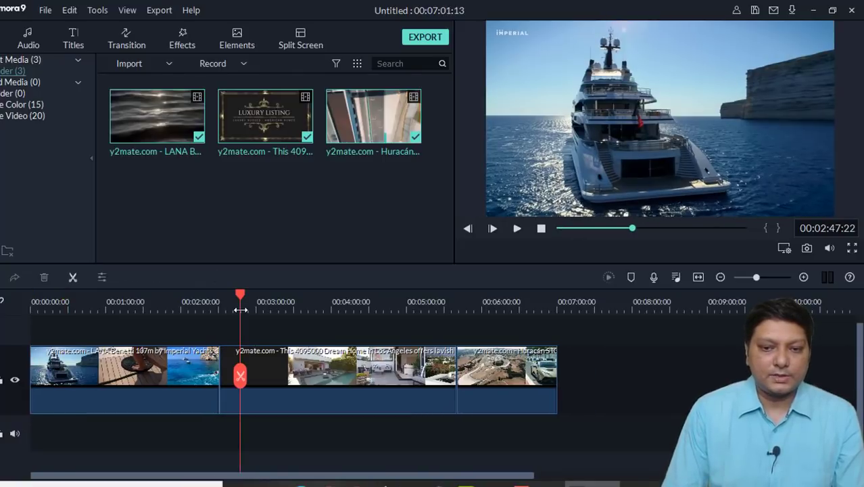
left_click_drag(238, 293, 217, 296)
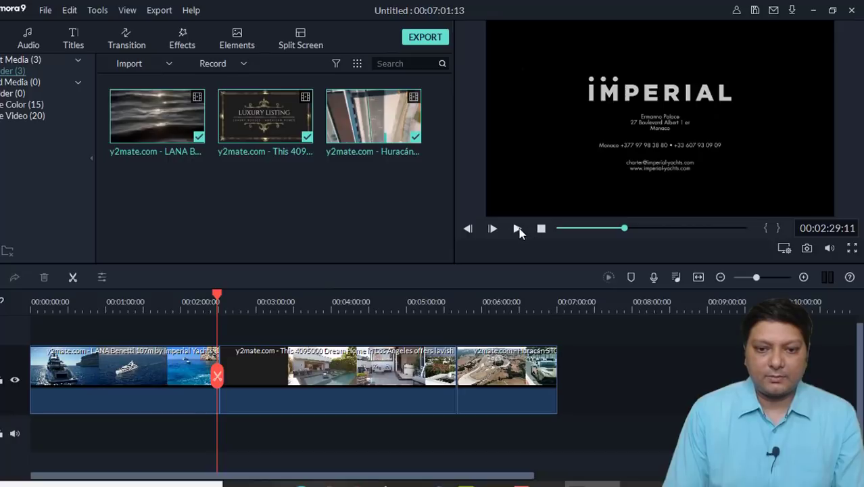
left_click(517, 228)
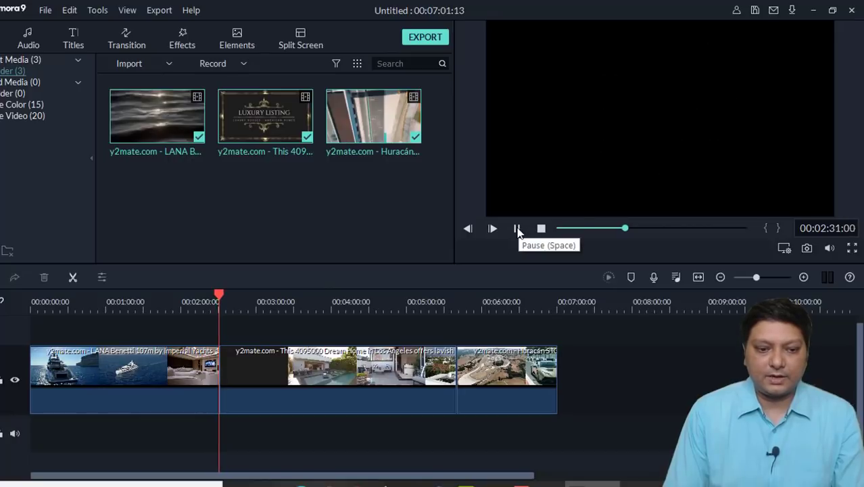
left_click(196, 309)
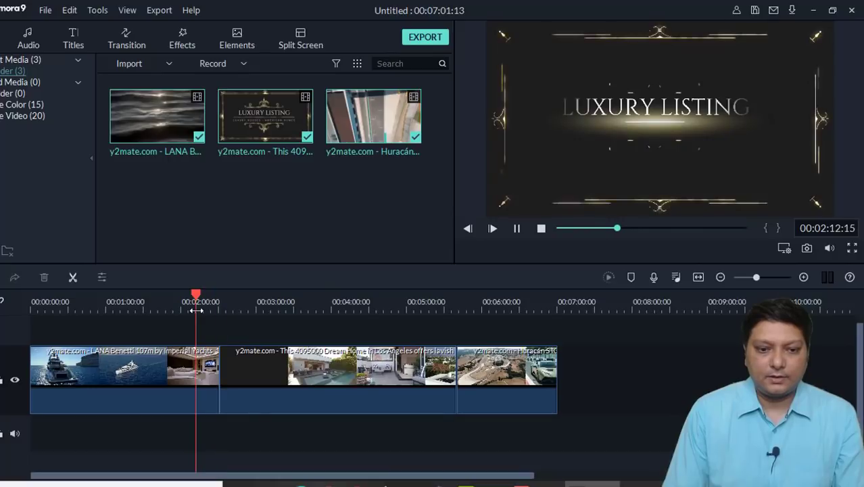
left_click(517, 230)
left_click(71, 278)
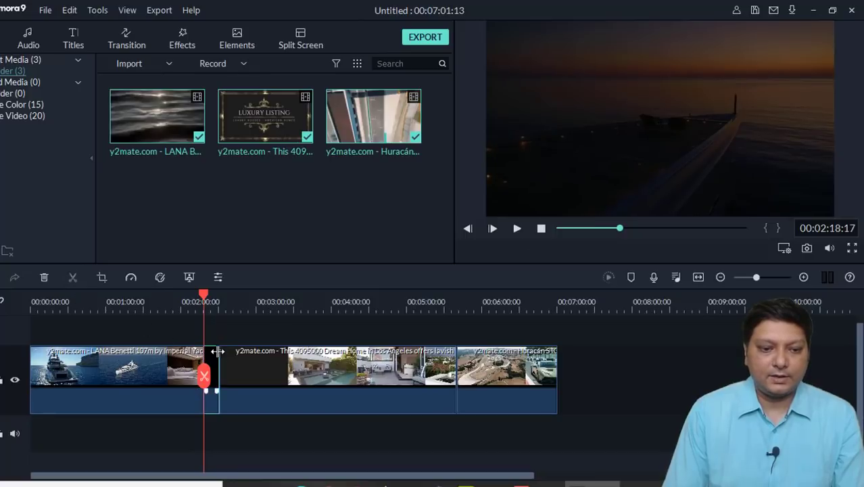
key("Delete")
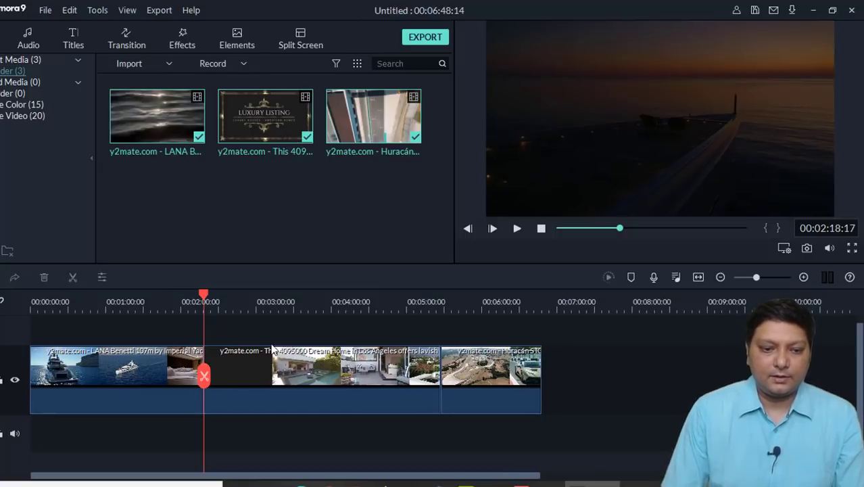
Split the Dream Home clip at 00:02:36:07 and delete its Luxury Listing intro part
left_click(229, 308)
left_click_drag(227, 295, 224, 296)
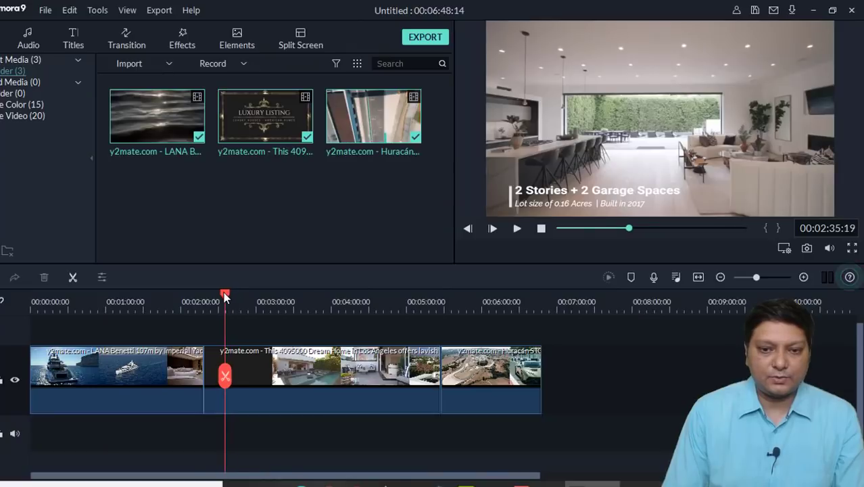
left_click(74, 278)
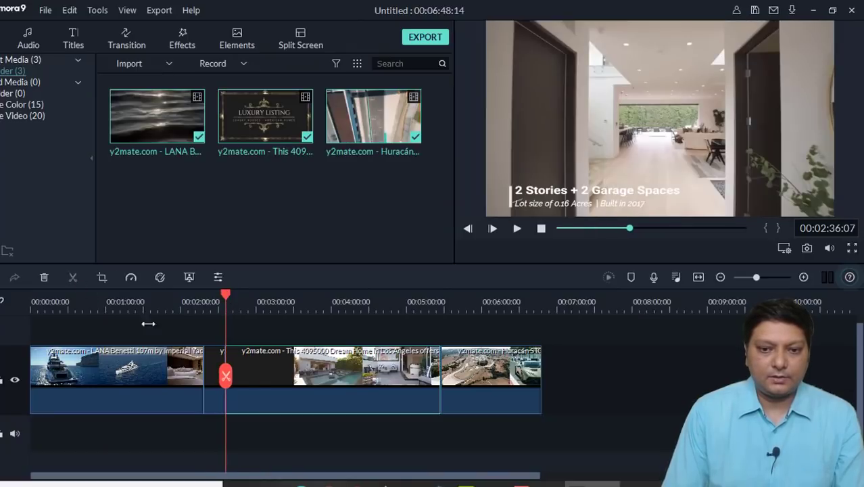
left_click(214, 373)
key("Delete")
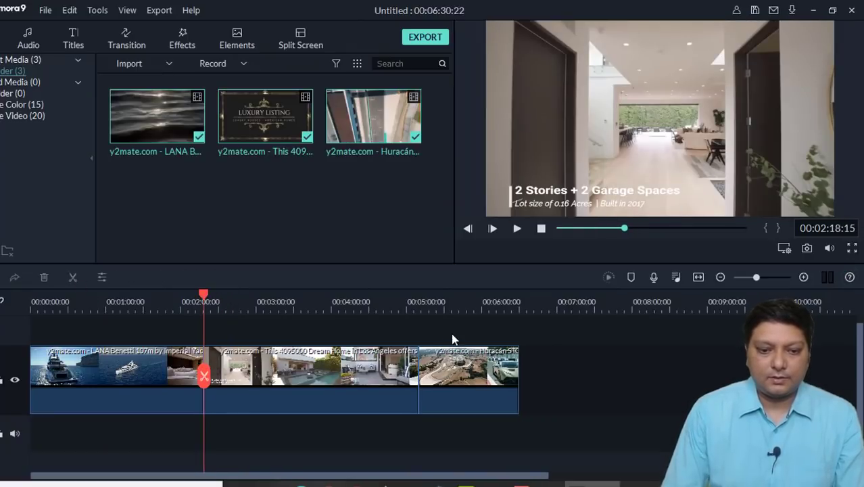
Check the end of the Dream Home clip and move the Huracán STO clip between the yacht and Dream Home clips
left_click(392, 310)
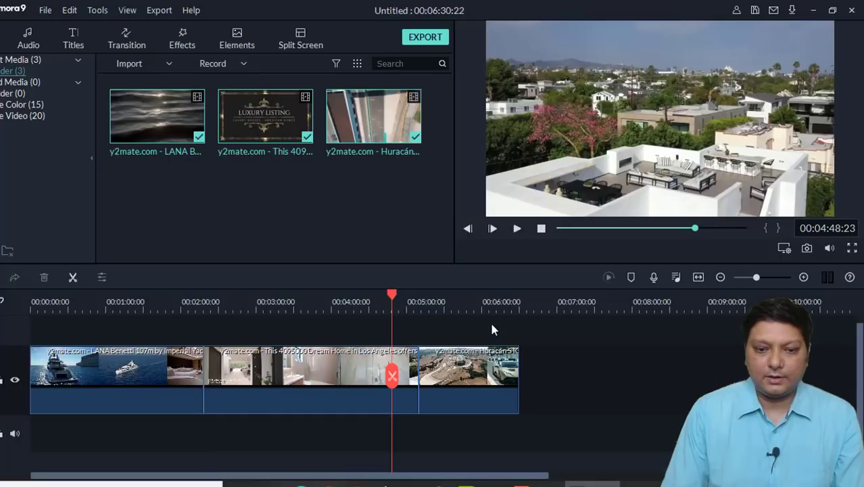
left_click_drag(392, 297, 434, 297)
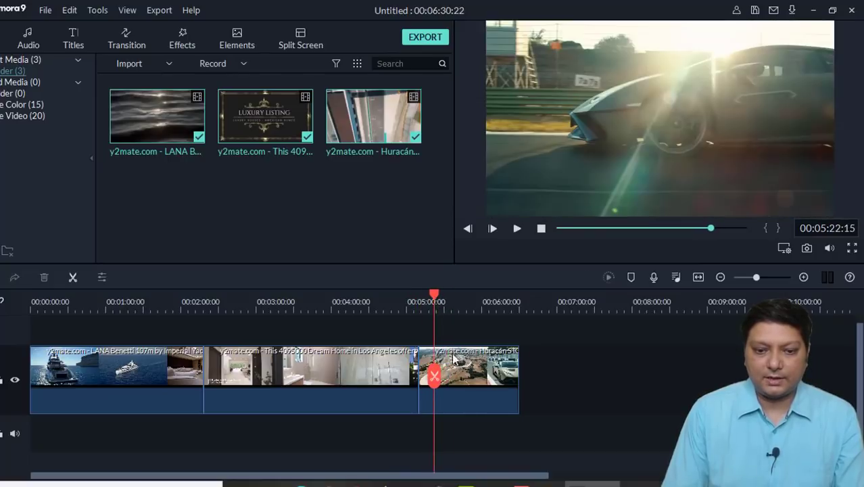
left_click_drag(478, 387, 260, 376)
Split the yacht clip at 00:00:26:21, 00:01:02:15 and 00:01:40:13, and the Huracán STO clip at 00:02:53:17
left_click(62, 301)
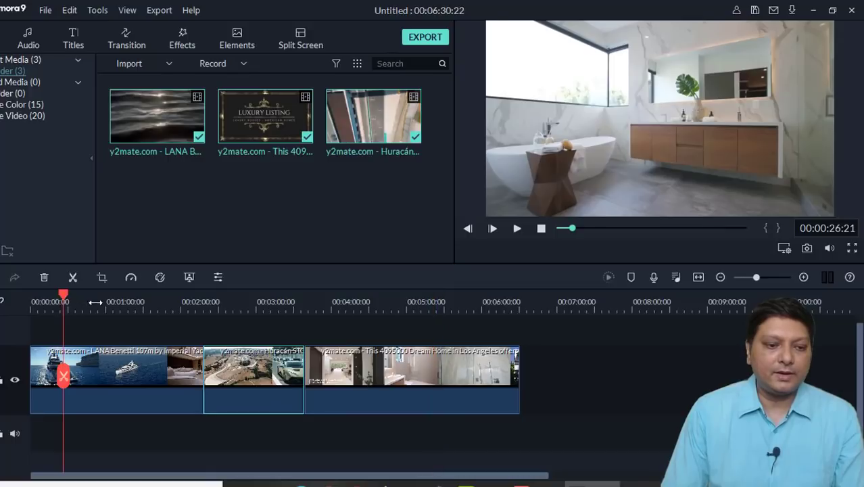
left_click(72, 278)
left_click(109, 308)
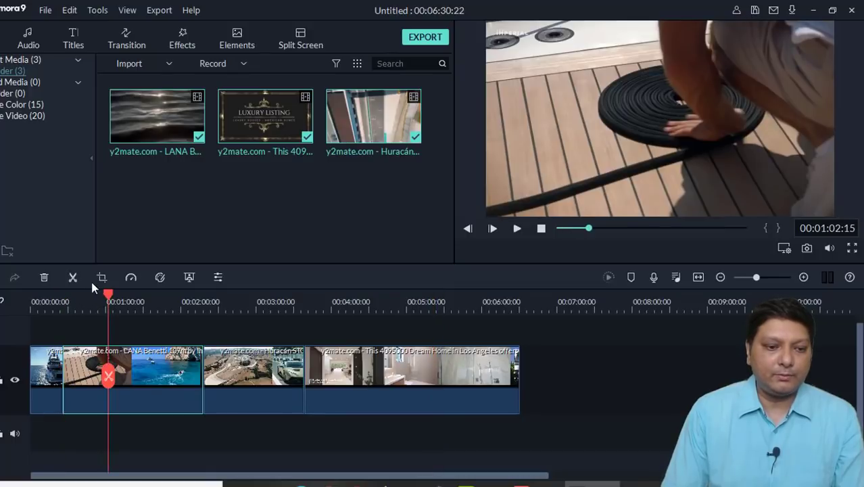
left_click(72, 278)
left_click(157, 313)
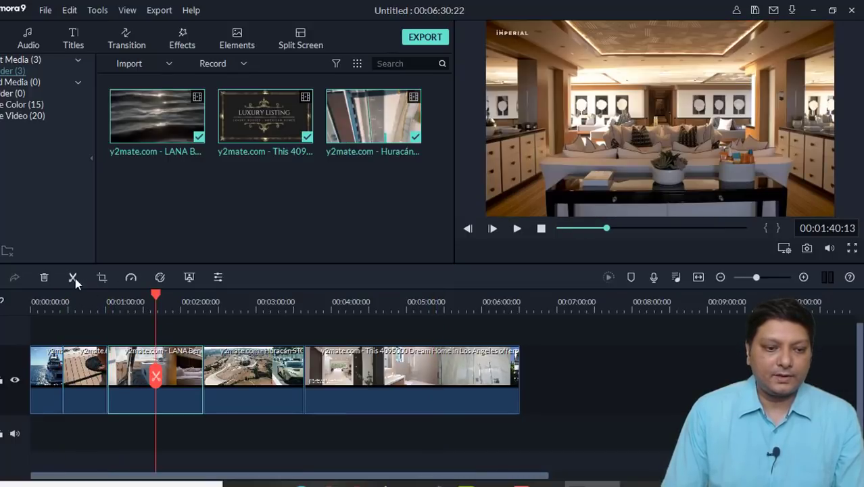
left_click(73, 278)
left_click(248, 311)
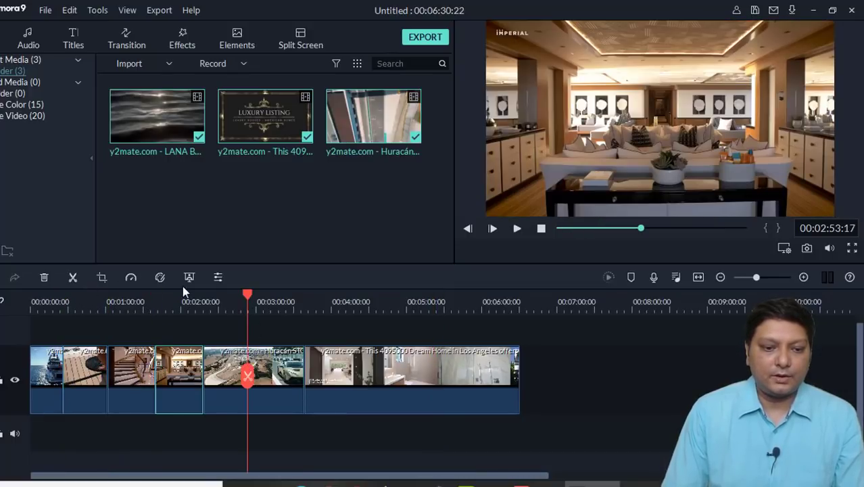
left_click(73, 277)
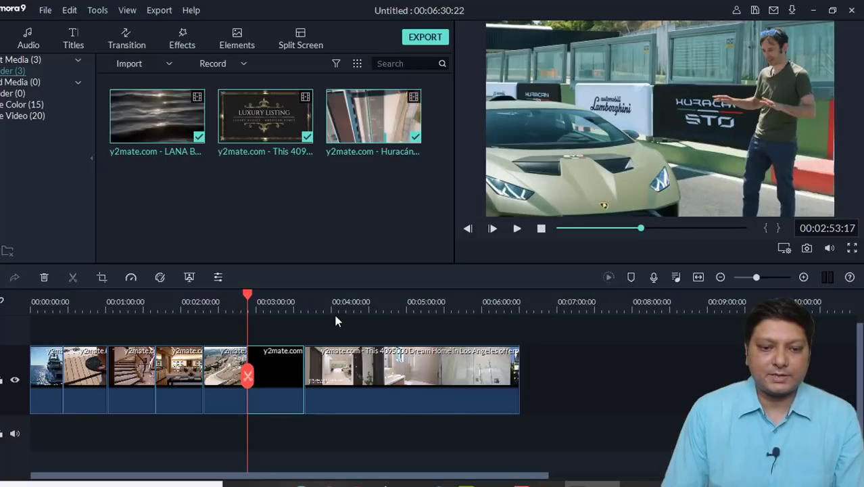
Split the Dream Home clip at 00:04:16:07, 00:05:00:00 and 00:05:56:21
left_click(334, 312)
left_click(351, 302)
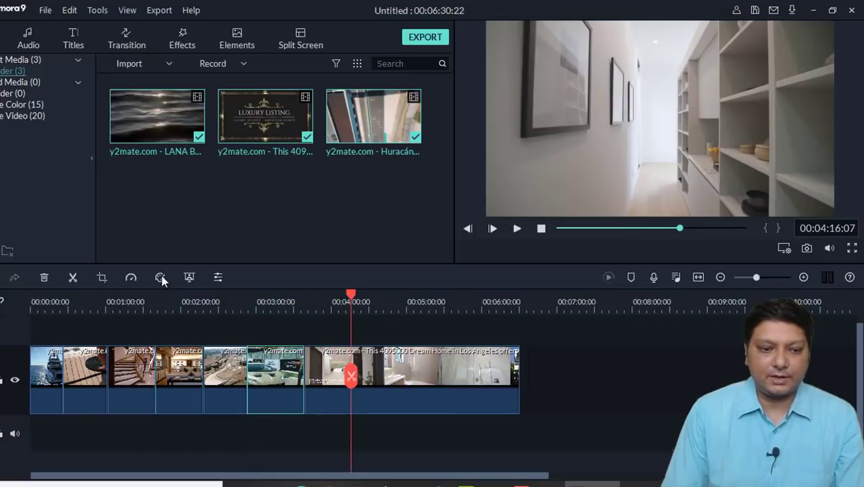
left_click(72, 277)
left_click(407, 305)
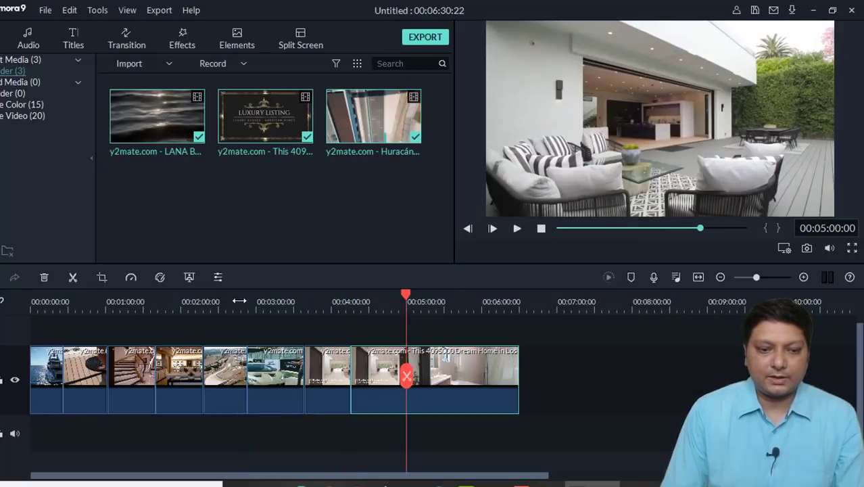
left_click(74, 280)
left_click(476, 303)
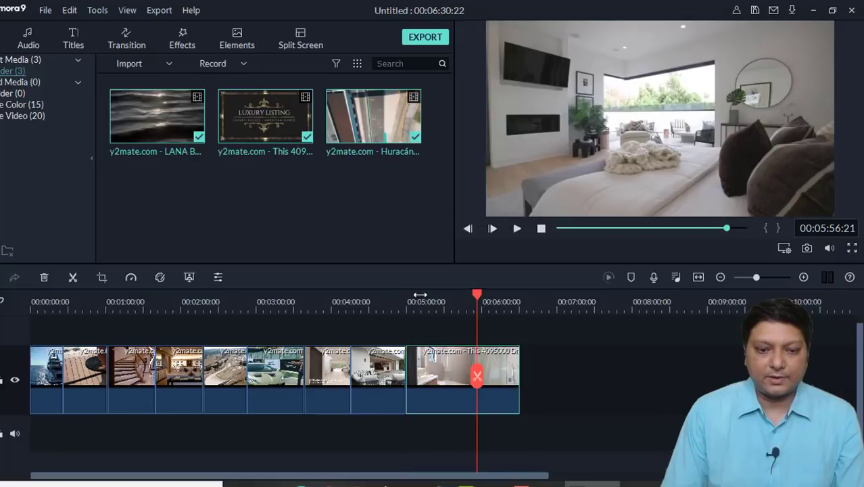
left_click(76, 280)
Move the second yacht segment and second Huracán STO segment to the timeline's end, filling their places with the last two Dream Home segments
left_click_drag(88, 376, 169, 386)
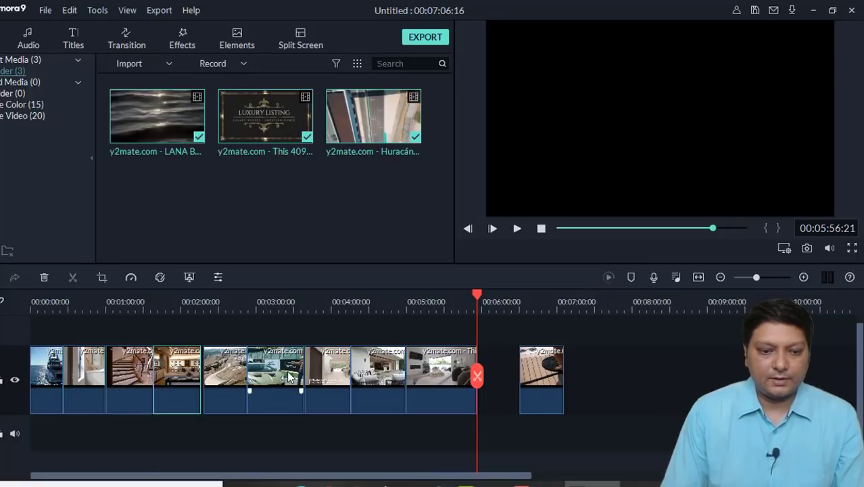
left_click_drag(269, 383, 583, 380)
left_click_drag(285, 368, 310, 378)
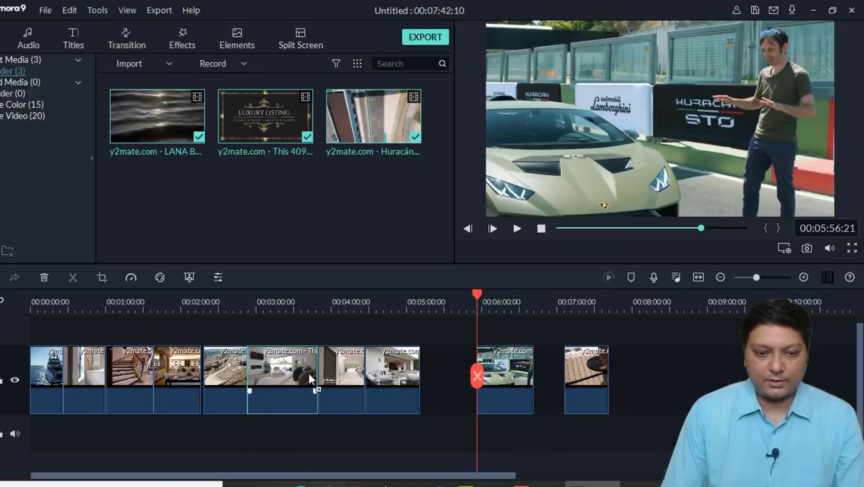
left_click_drag(523, 377, 451, 370)
left_click_drag(583, 376, 499, 374)
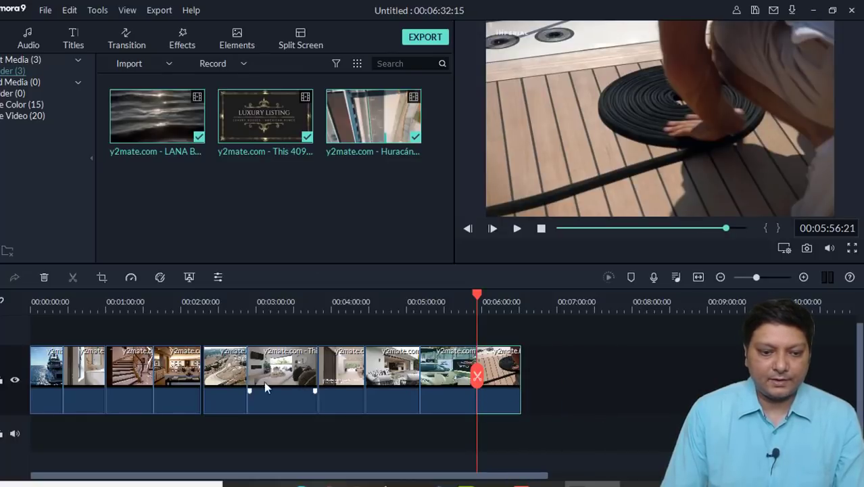
Insert the first Huracán STO segment inside the bedroom Dream Home segment and close the gaps between the clips
left_click(230, 393)
left_click_drag(230, 392, 308, 412)
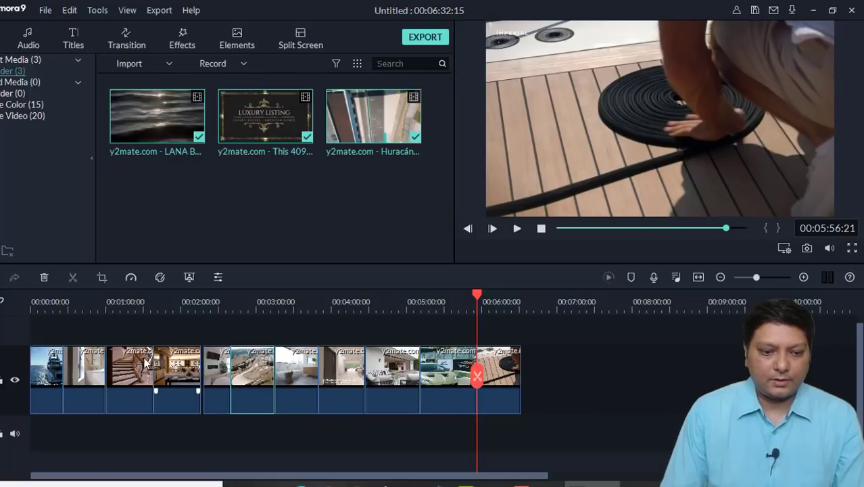
left_click_drag(200, 370, 290, 374)
left_click_drag(342, 376, 374, 373)
left_click_drag(439, 374, 437, 373)
left_click_drag(506, 374, 504, 374)
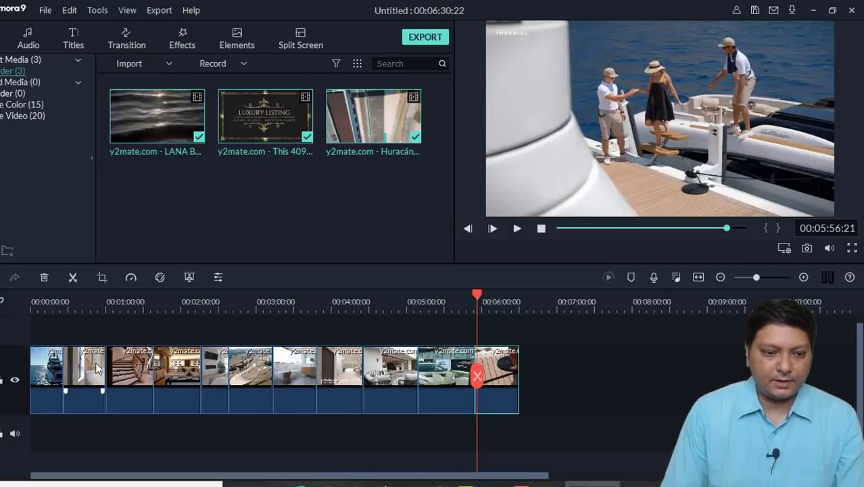
Swap the staircase yacht segment with the first Dream Home segment and close the remaining gaps
left_click_drag(134, 374, 542, 368)
left_click(128, 373)
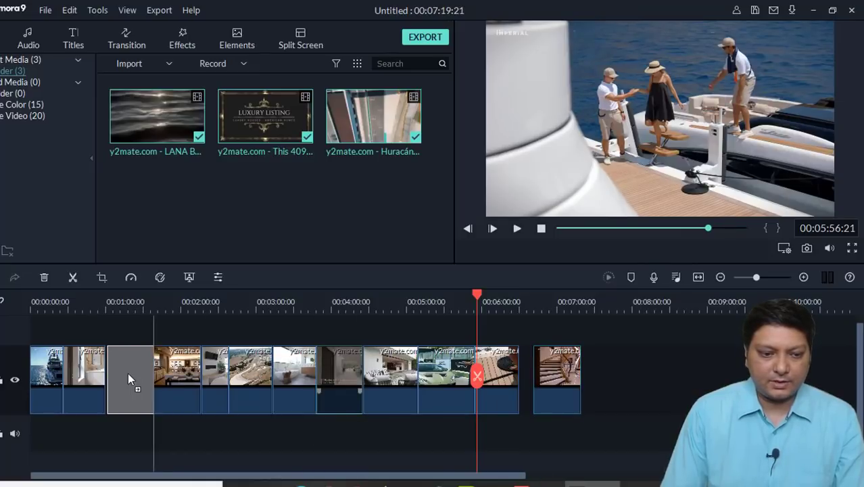
left_click_drag(340, 373, 129, 373)
left_click(171, 376)
left_click(223, 376)
left_click(246, 376)
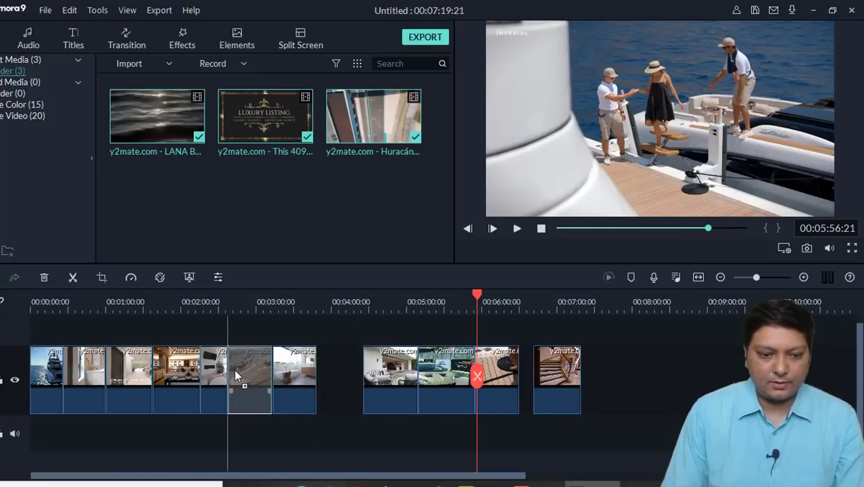
left_click(289, 370)
left_click_drag(541, 387, 330, 380)
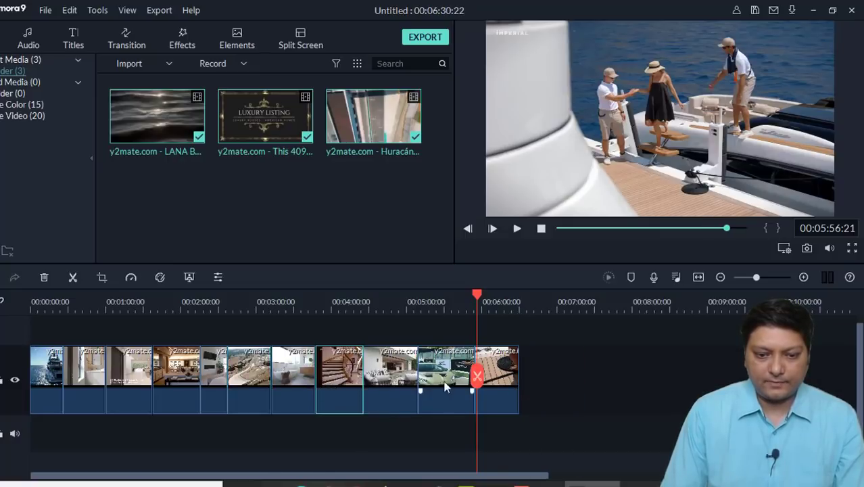
left_click(501, 377)
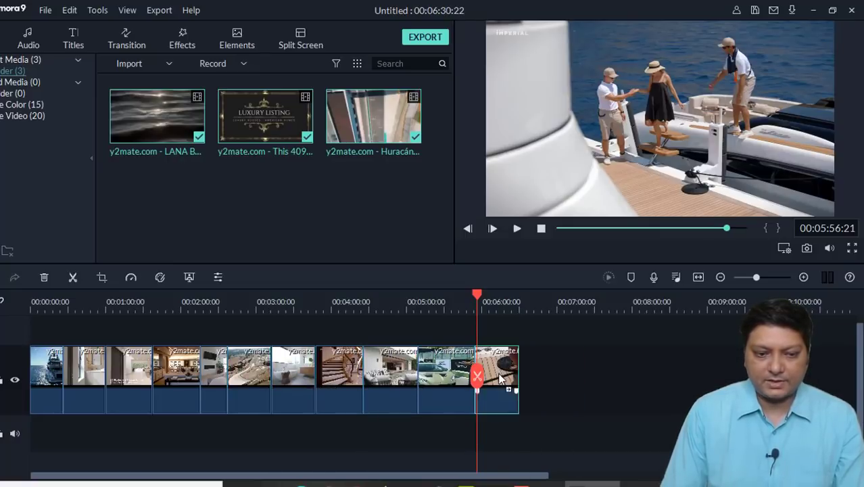
Play the opening clips from the start, and swap the first Huracán STO segment with the Dream Home segment in third position
left_click_drag(30, 301, 29, 301)
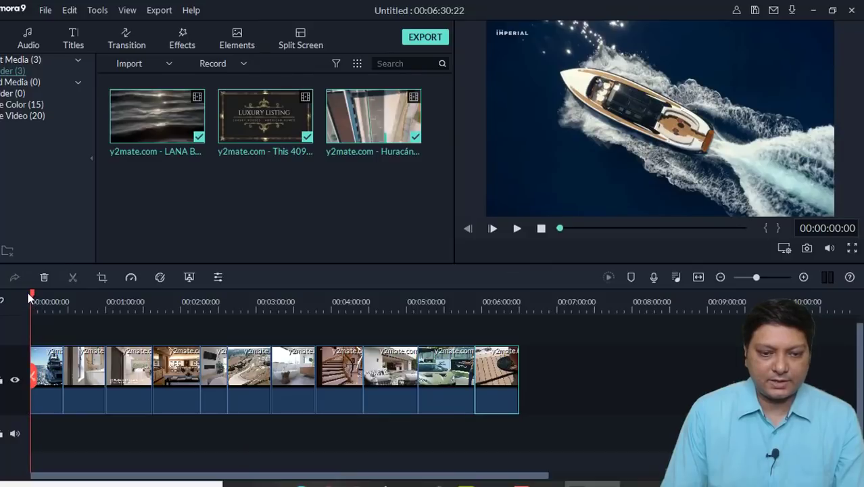
left_click(515, 230)
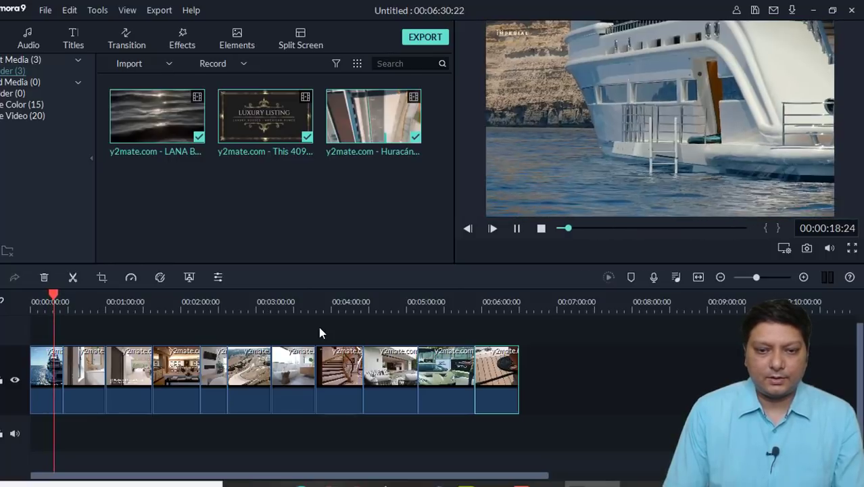
left_click(63, 309)
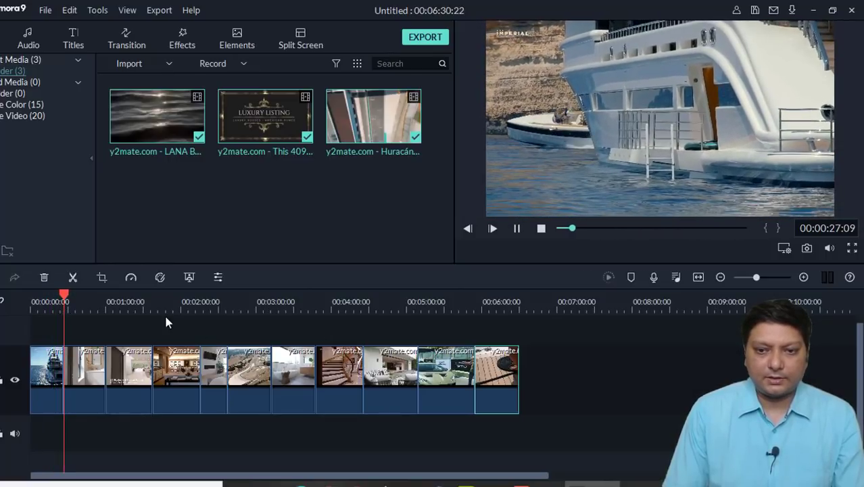
left_click(111, 302)
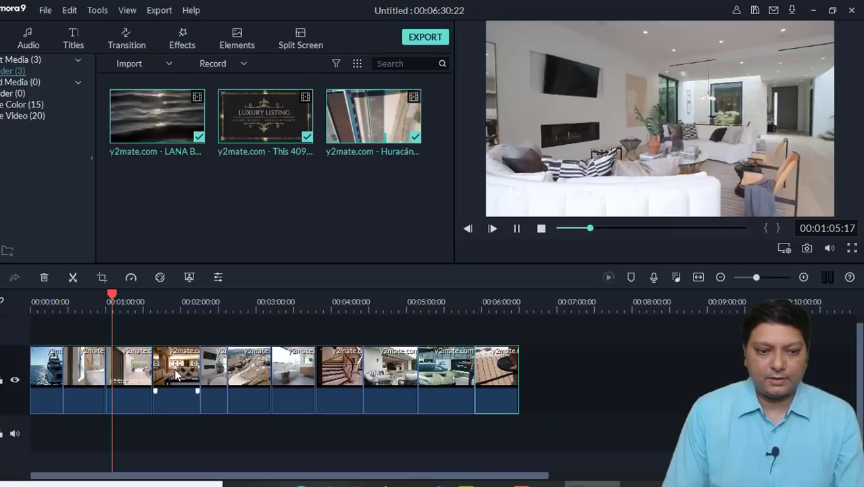
left_click_drag(145, 386, 129, 377)
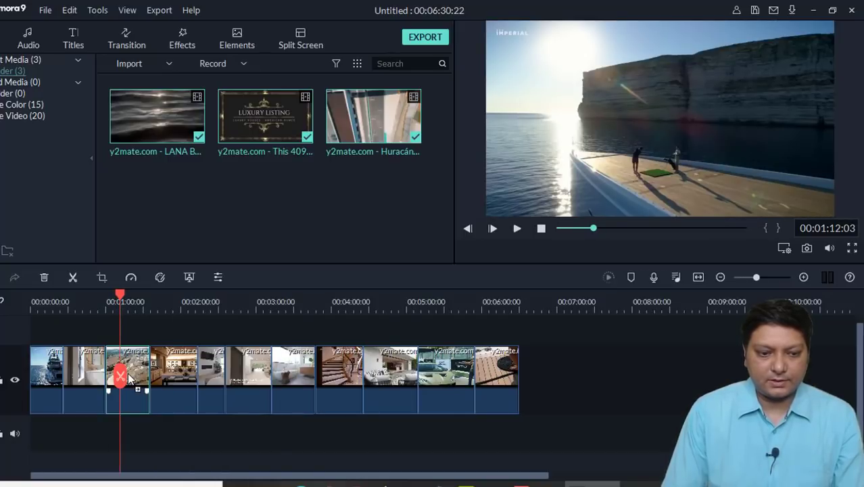
Try splitting the first Huracán STO segment at 00:01:19:01 and deleting its first part, and undo the cut
left_click(167, 330)
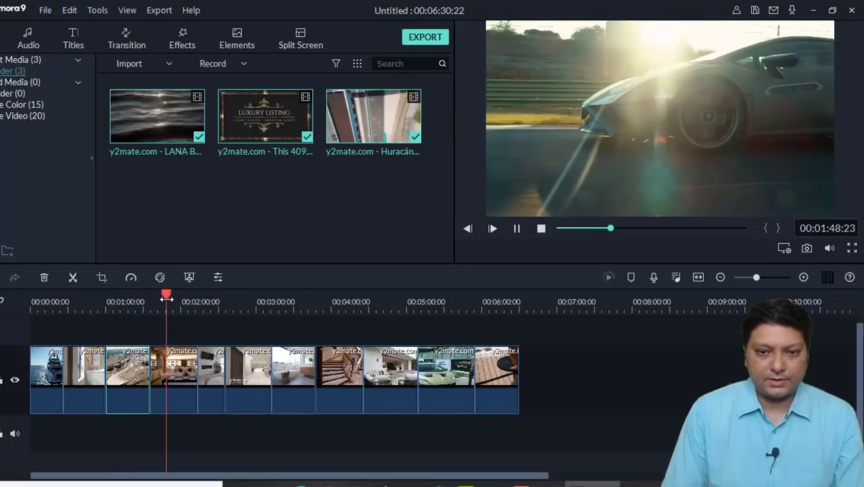
key("space")
left_click(127, 297)
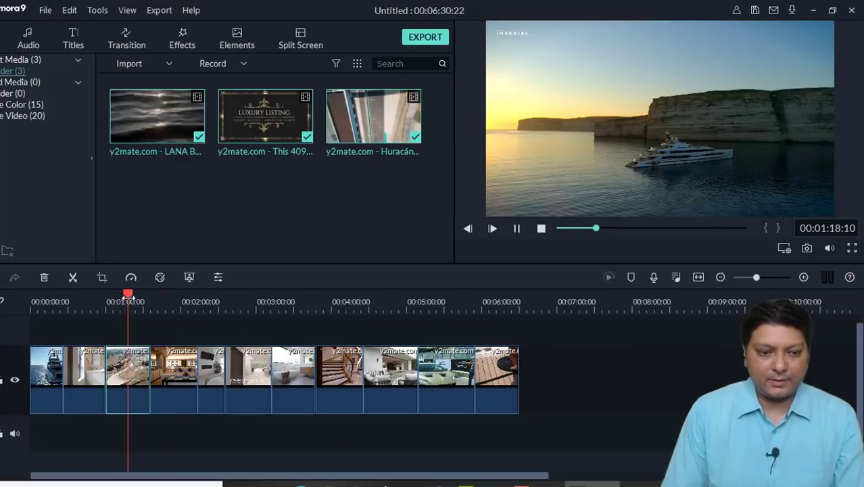
left_click_drag(128, 295, 129, 296)
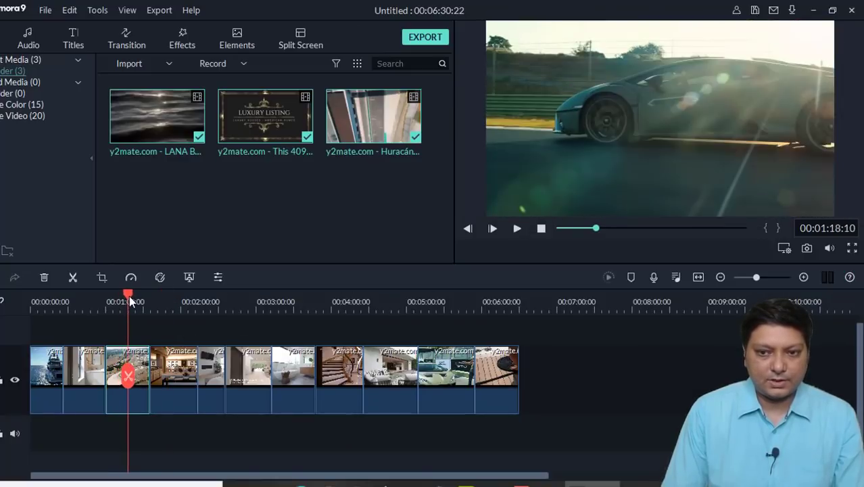
left_click(73, 278)
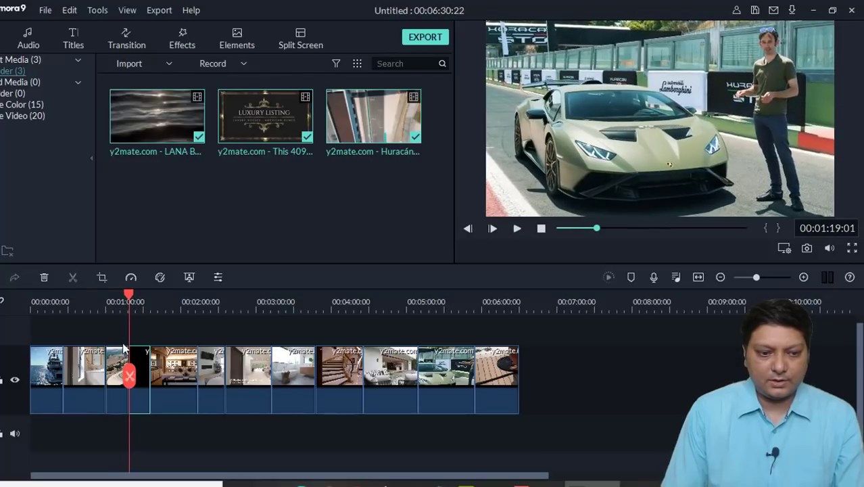
key("Delete")
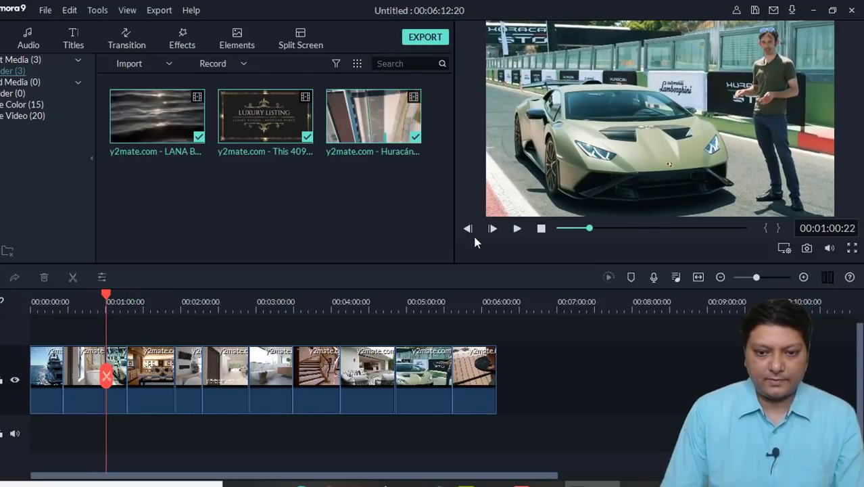
key("ctrl+z")
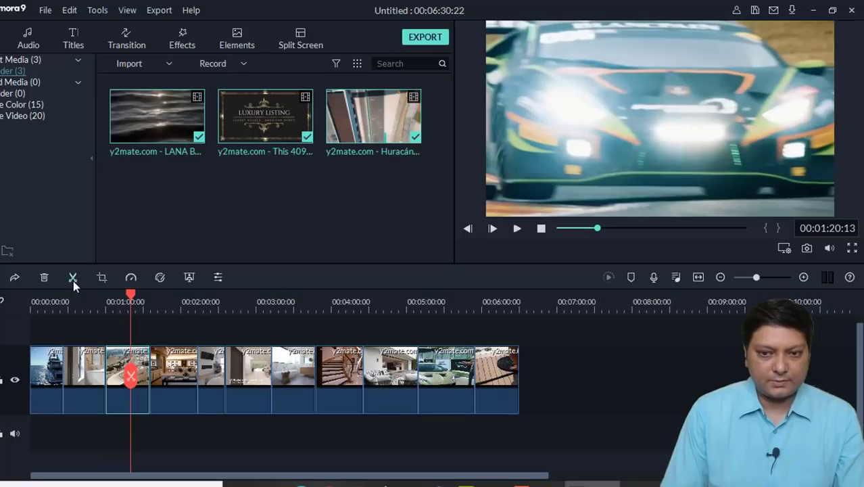
Split the first Huracán STO segment at 00:01:20:13, delete the part before the cut and play the join
left_click(126, 366)
key("Delete")
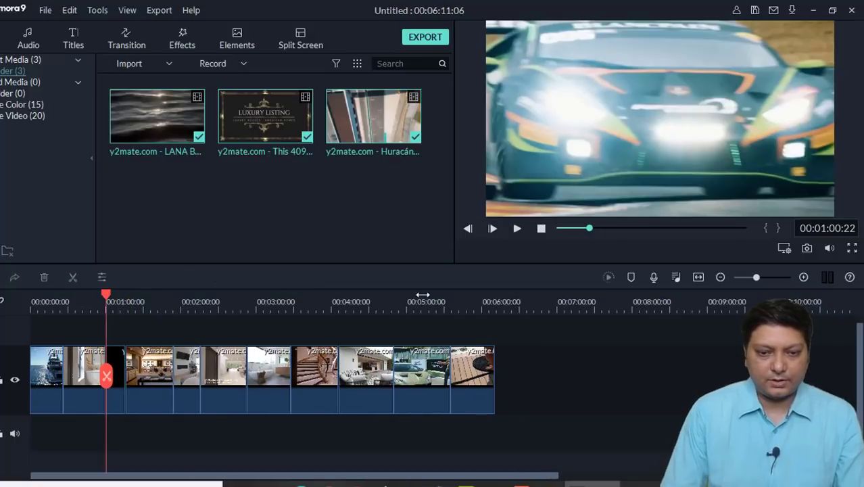
left_click(517, 227)
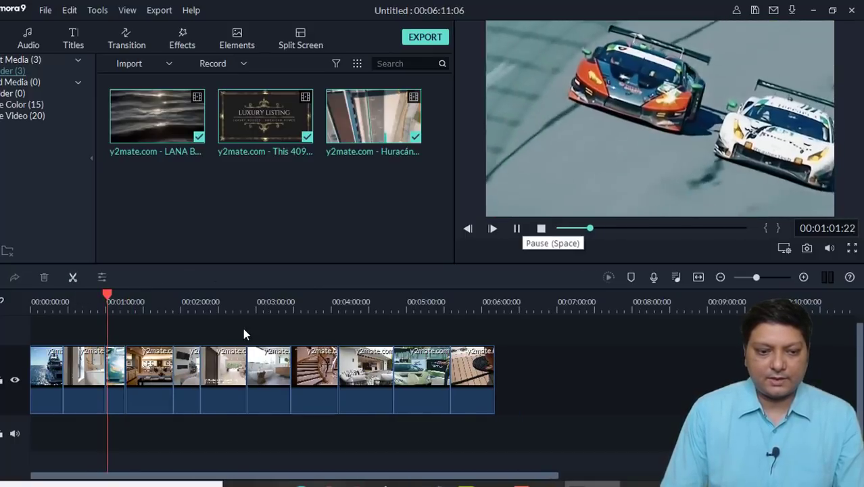
Check the order of the remaining clips by previewing several points along the timeline
left_click(156, 303)
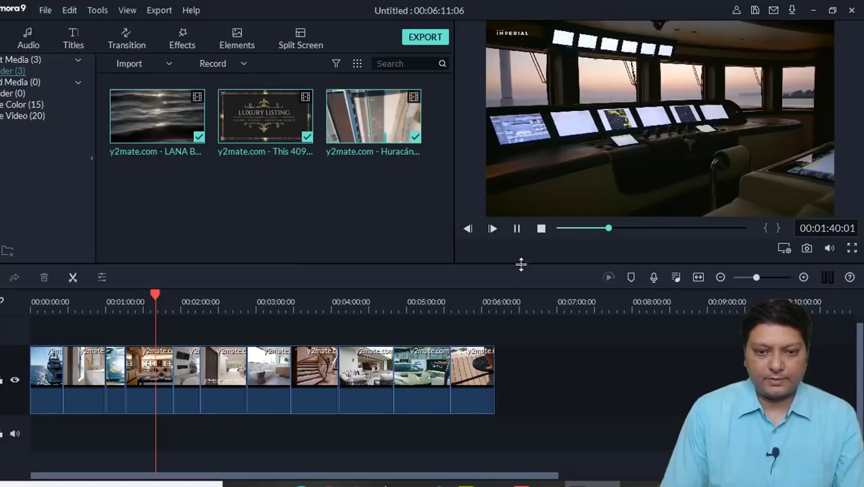
left_click(243, 302)
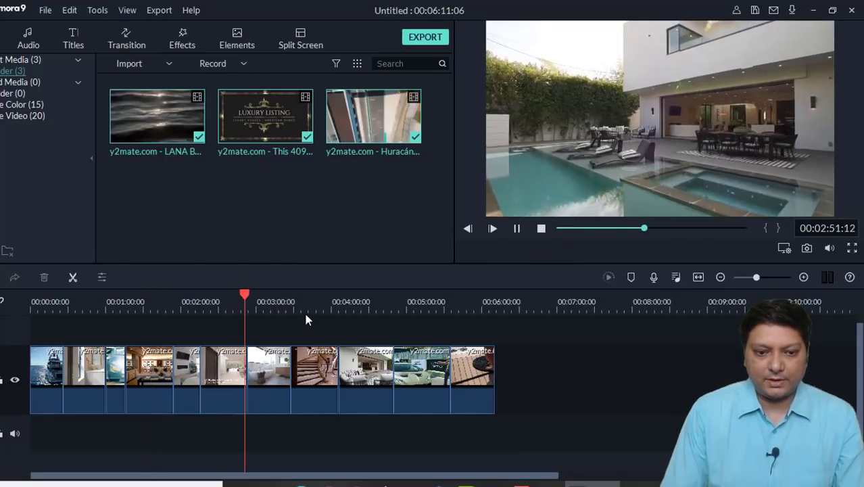
left_click(304, 308)
left_click(368, 303)
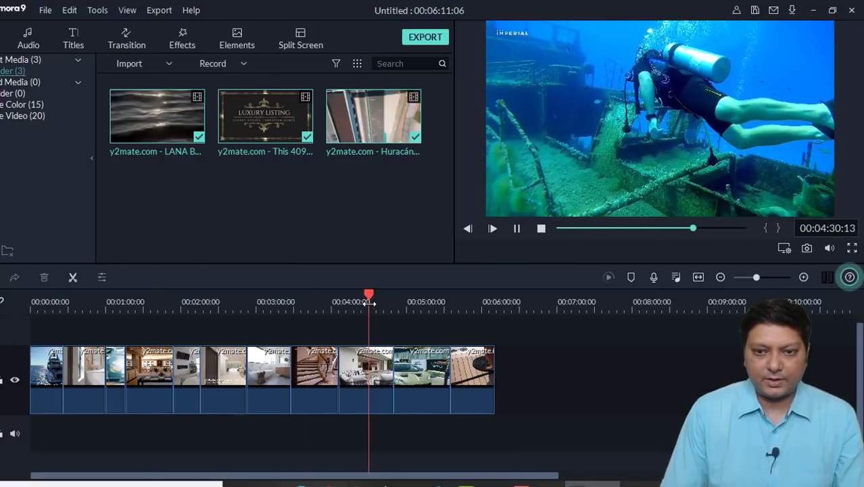
left_click(419, 303)
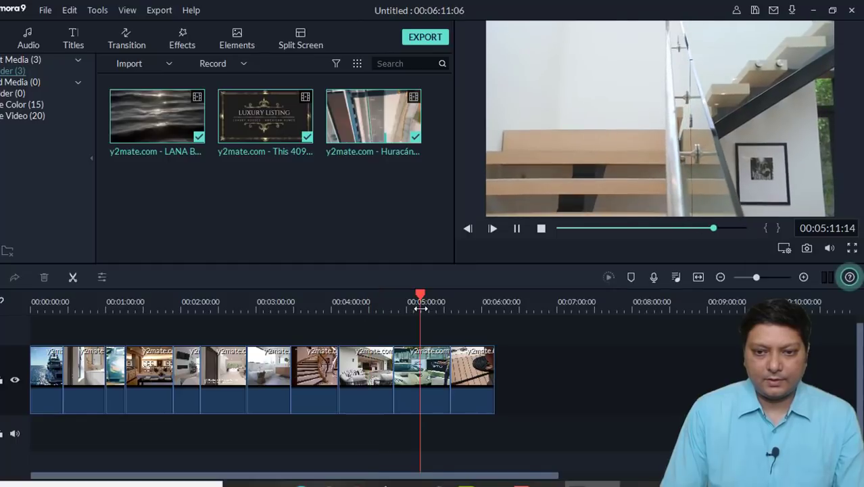
left_click(474, 305)
left_click(386, 306)
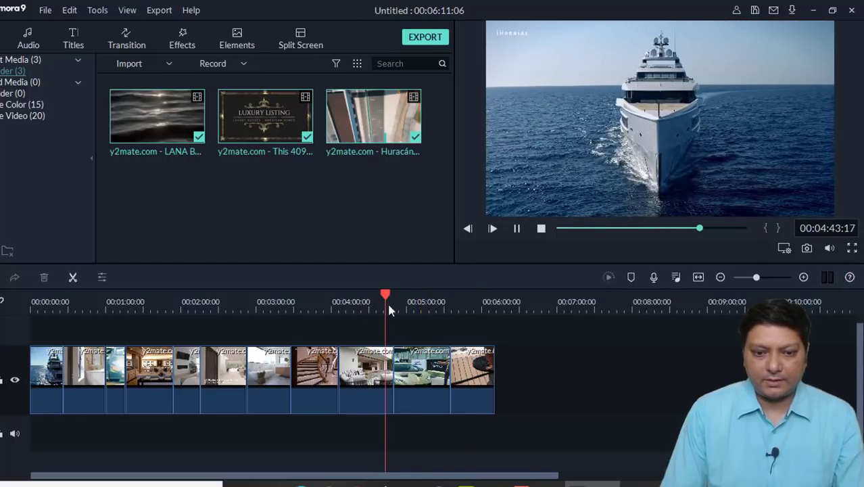
Split the second Huracán STO segment at 00:05:16:03, delete the part after the cut and preview the following yacht segment
left_click(418, 302)
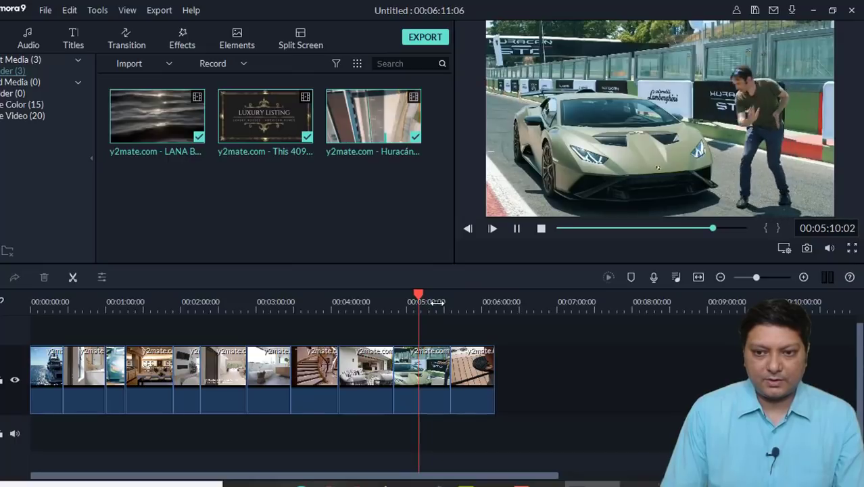
key("space")
left_click(73, 277)
left_click(446, 382)
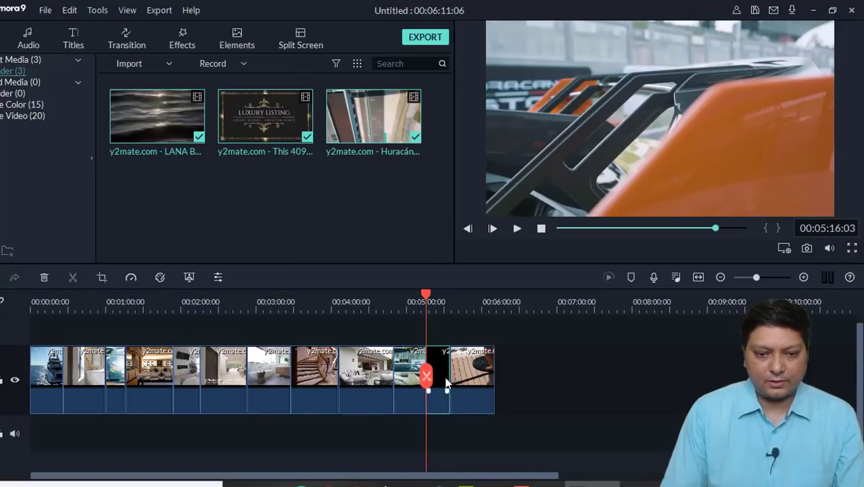
key("Delete")
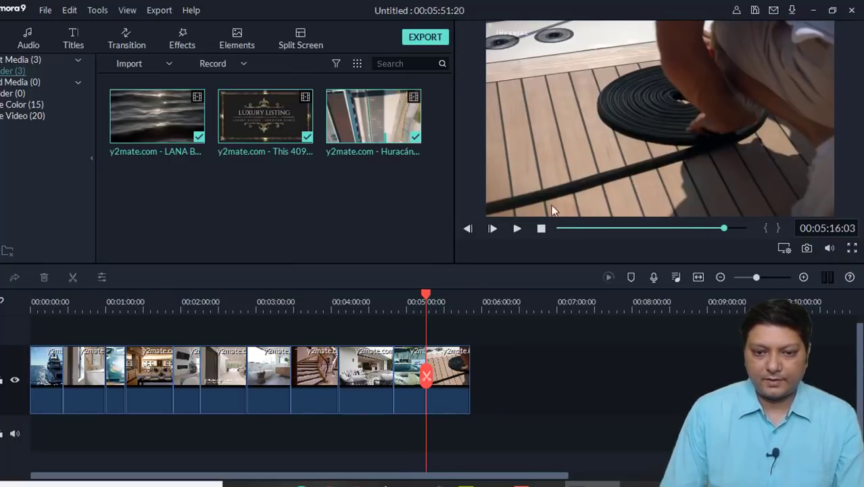
left_click(520, 232)
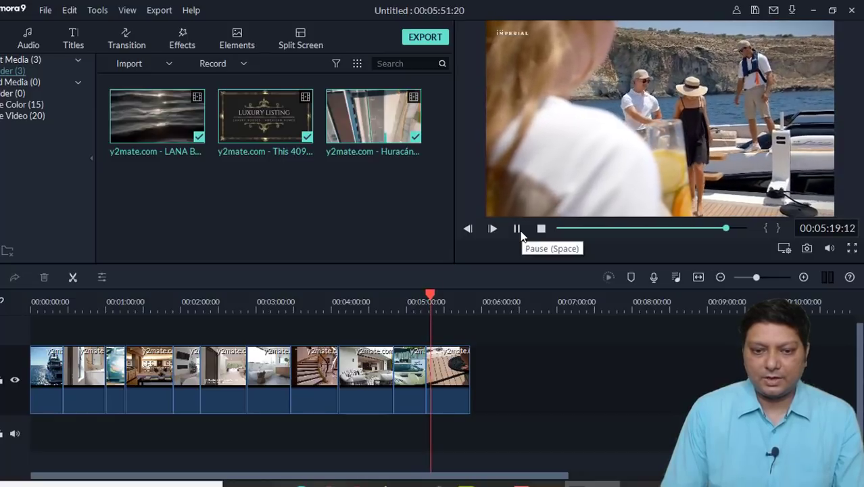
left_click(518, 229)
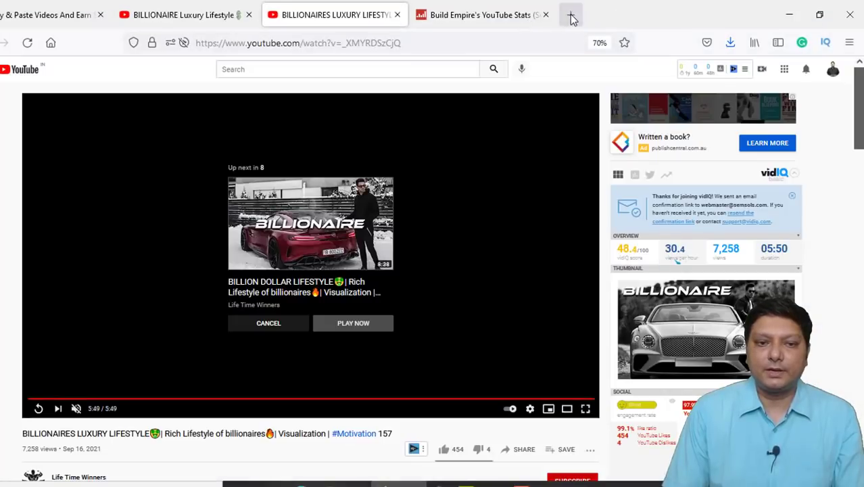
Search the web for "youtube music library" in a new browser tab and open the YouTube Audio library
left_click(572, 16)
type("youube")
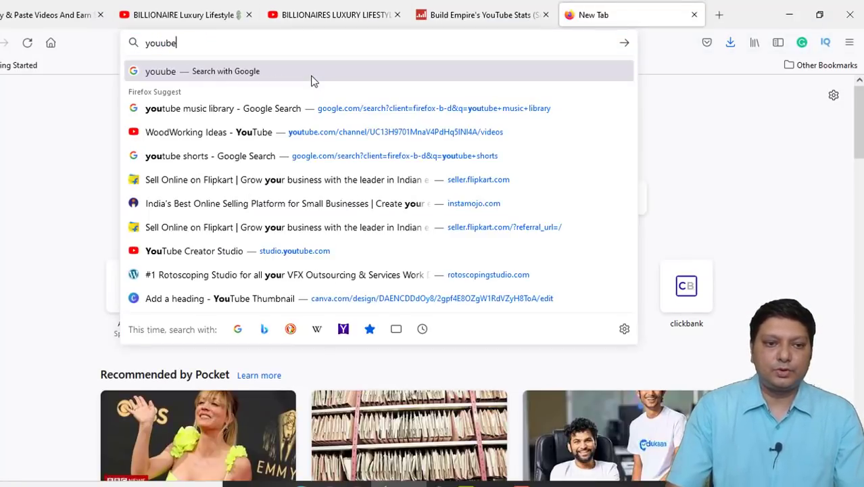
key("BackSpace")
key("BackSpace")
key("BackSpace")
type("tube mu")
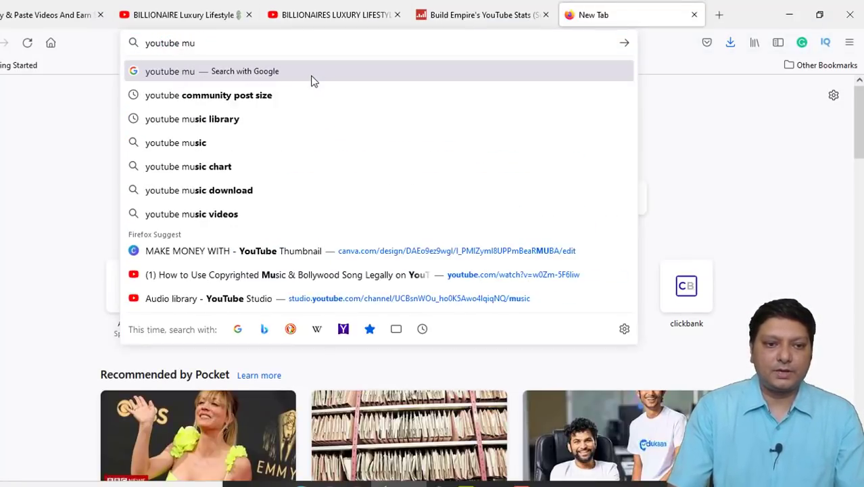
type("sic library")
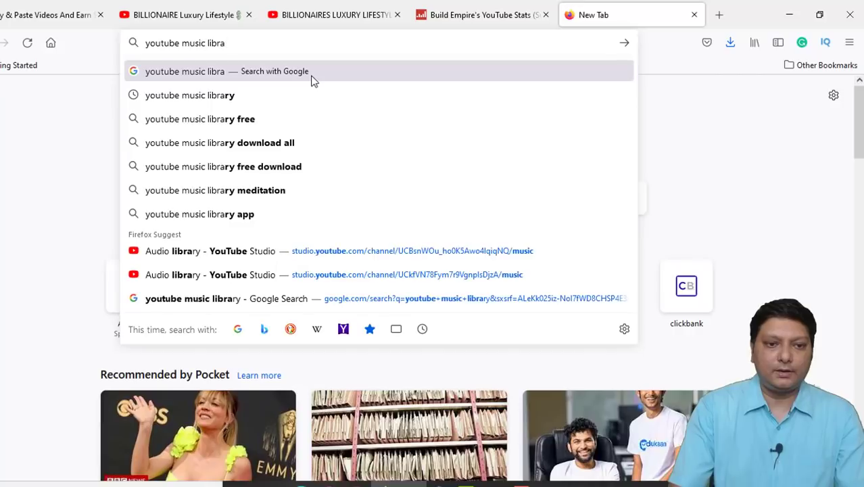
left_click(434, 76)
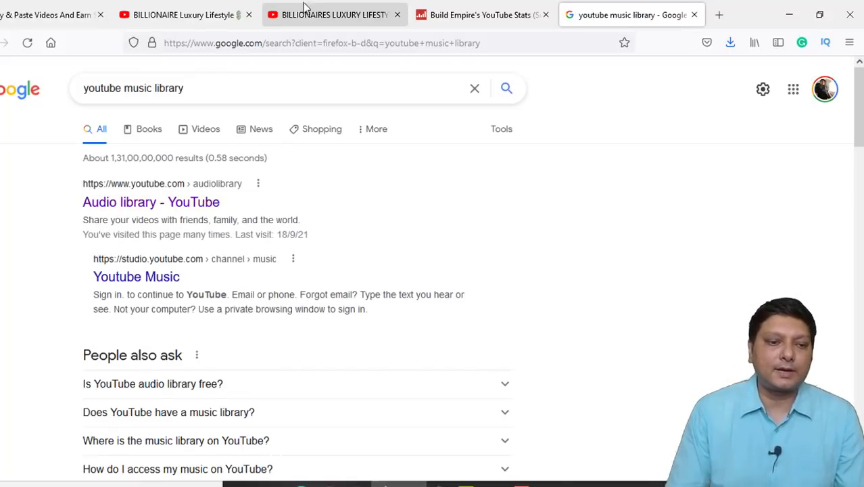
left_click(184, 201)
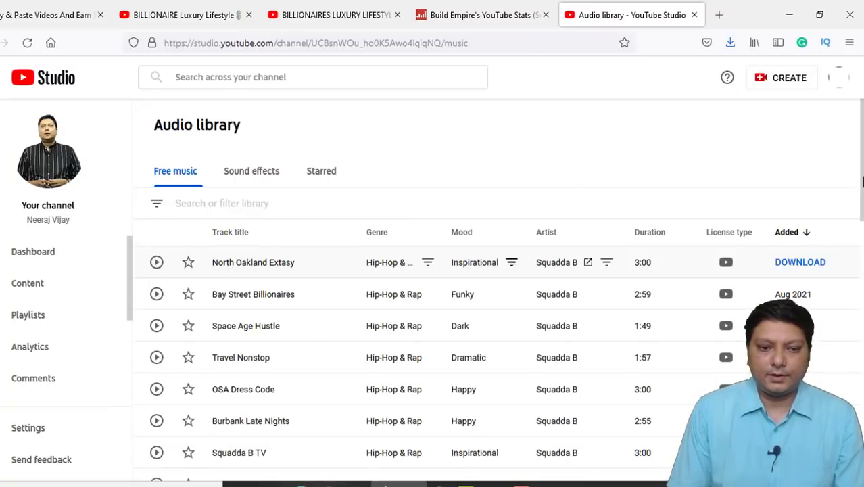
Filter the free music list by the Inspirational mood
left_click(157, 211)
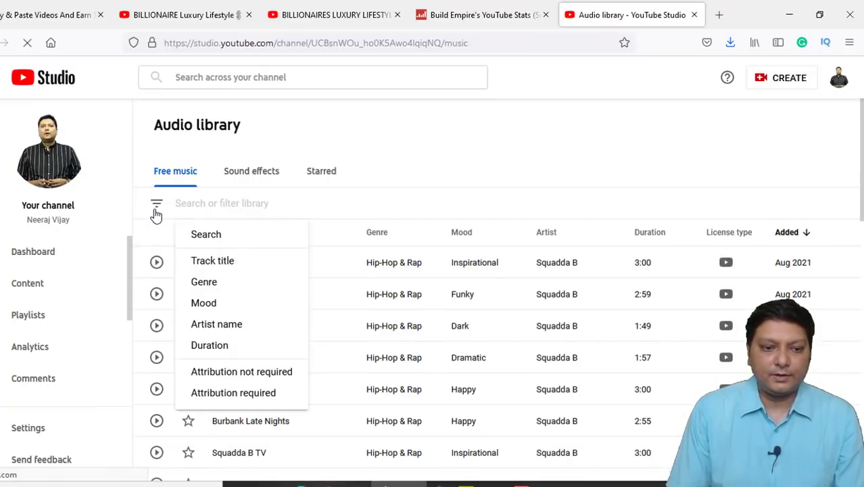
left_click(228, 312)
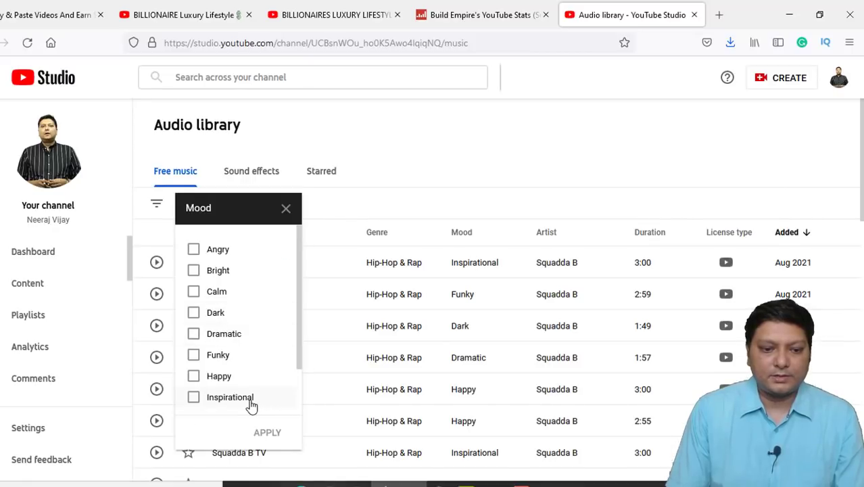
left_click(266, 434)
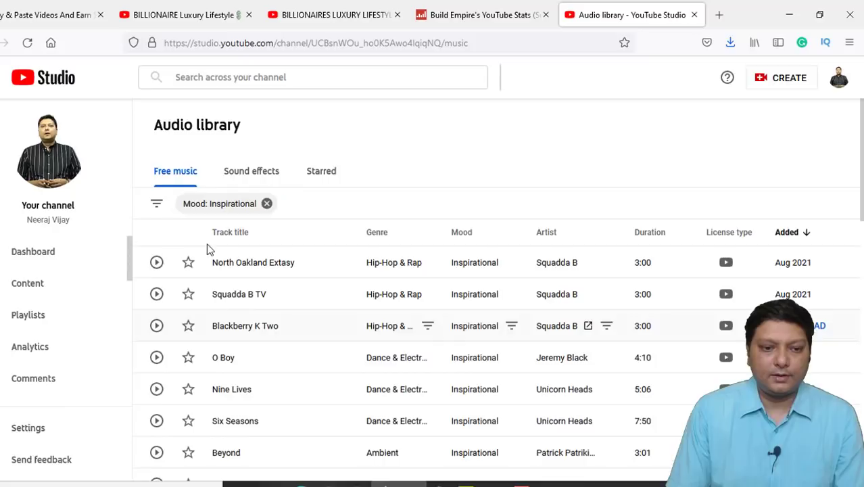
left_click(157, 210)
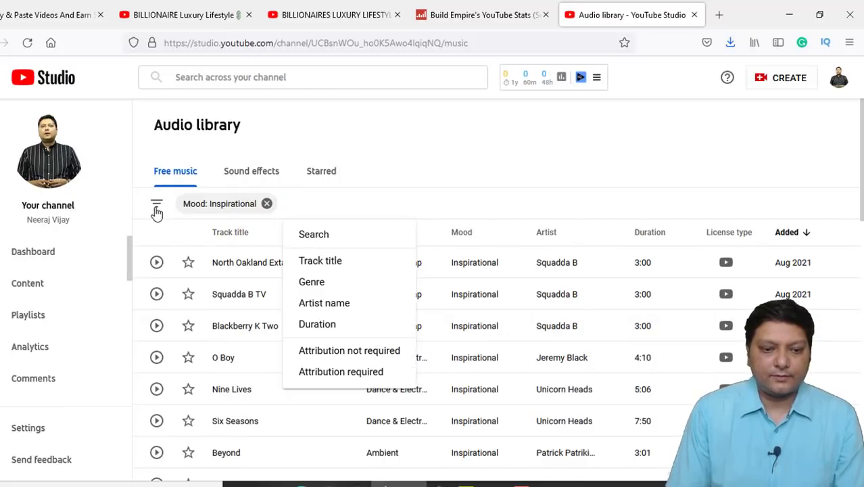
left_click(337, 287)
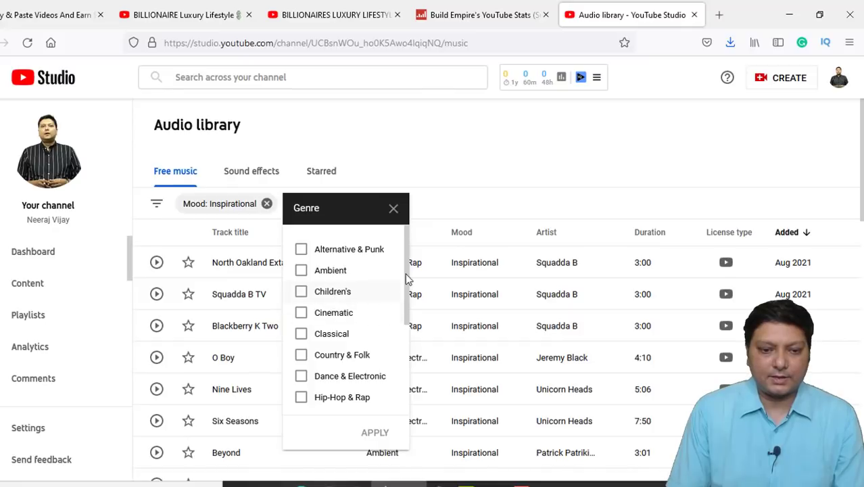
left_click(540, 230)
Find the track "Find Your Way Beat" in the filtered list, preview it and save its MP3 file to the computer
scroll(540, 230, "down", 8)
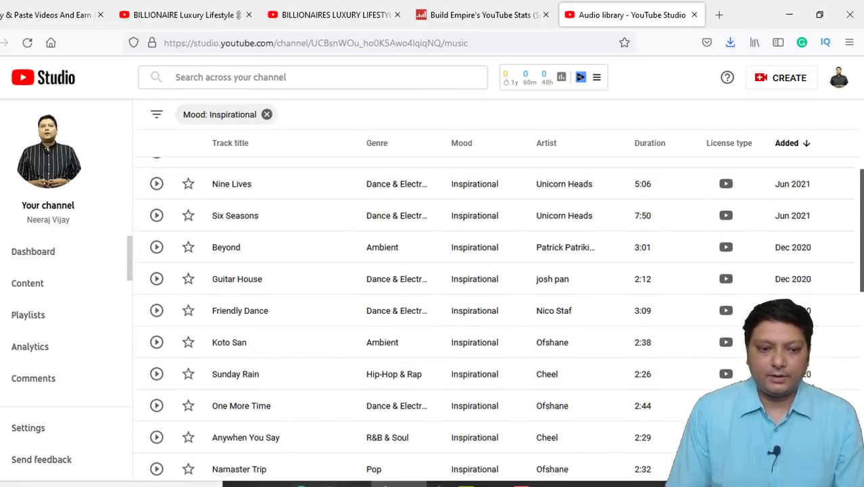
scroll(499, 318, "down", 2)
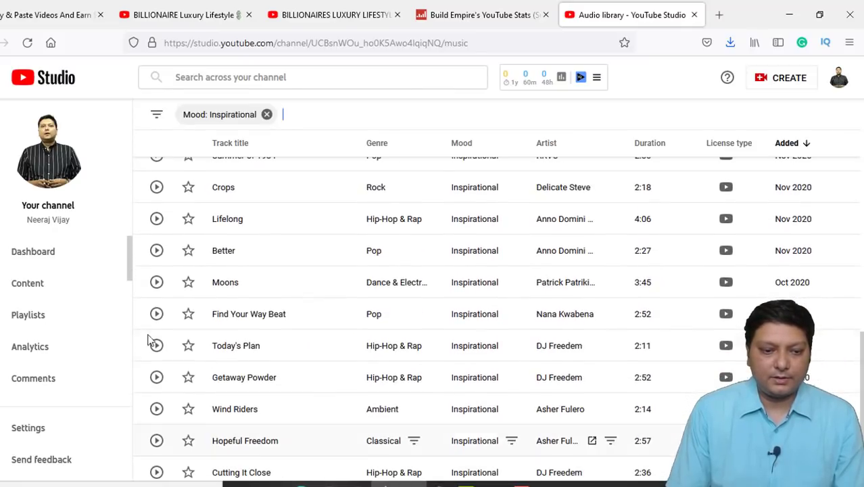
left_click(156, 314)
left_click(181, 458)
left_click(817, 314)
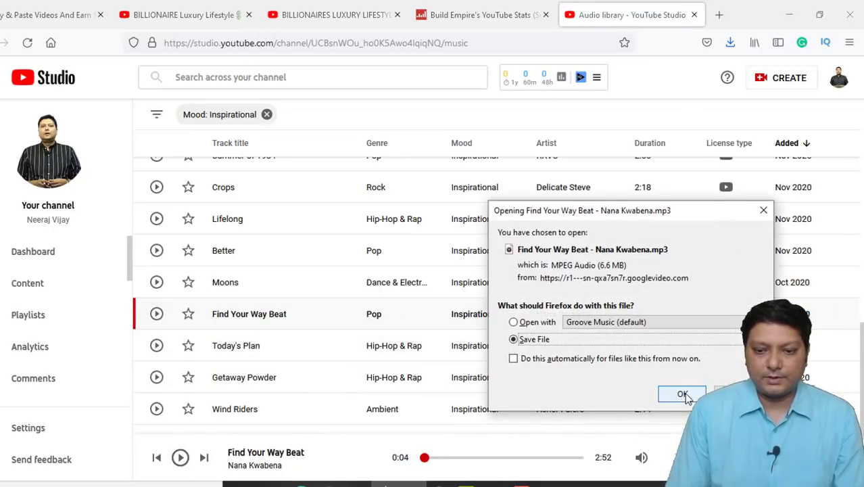
left_click(681, 395)
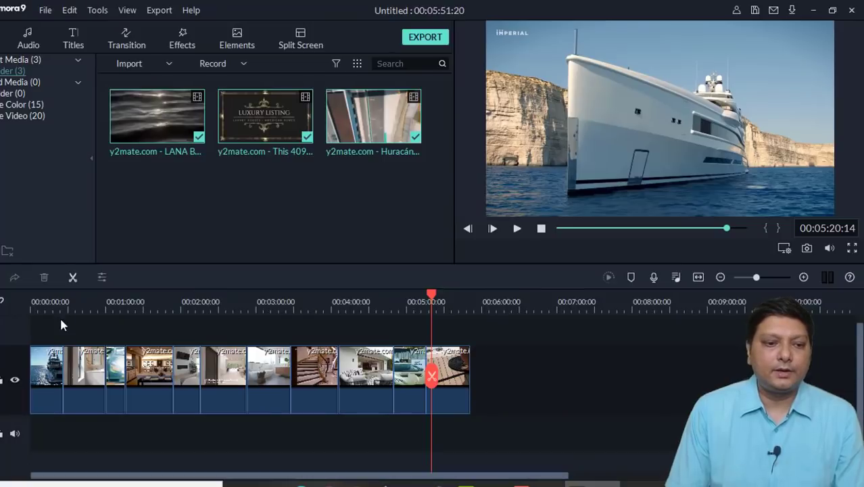
Switch to Filmora9 and import the "Find Your Way Beat" MP3 from the Downloads folder into the project media
left_click(133, 62)
left_click(145, 81)
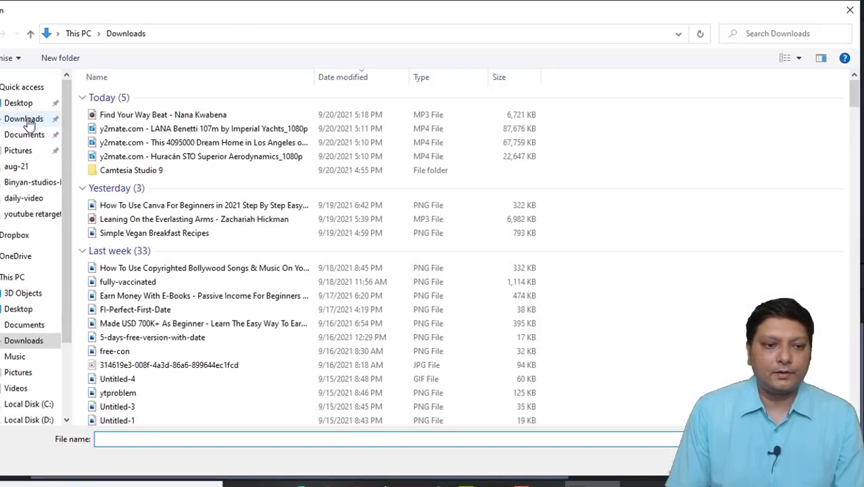
left_click(123, 115)
double_click(124, 115)
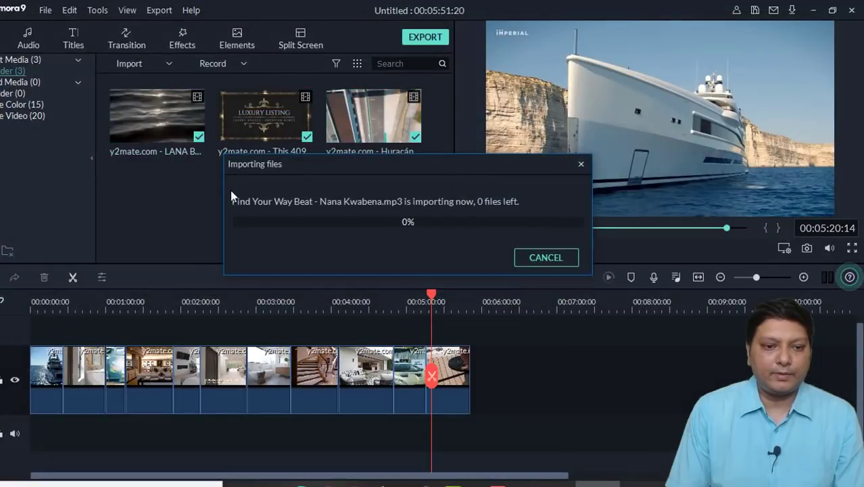
Place three copies of "Find Your Way Beat" end to end on the audio track, starting at the beginning of the timeline
left_click_drag(185, 210, 31, 443)
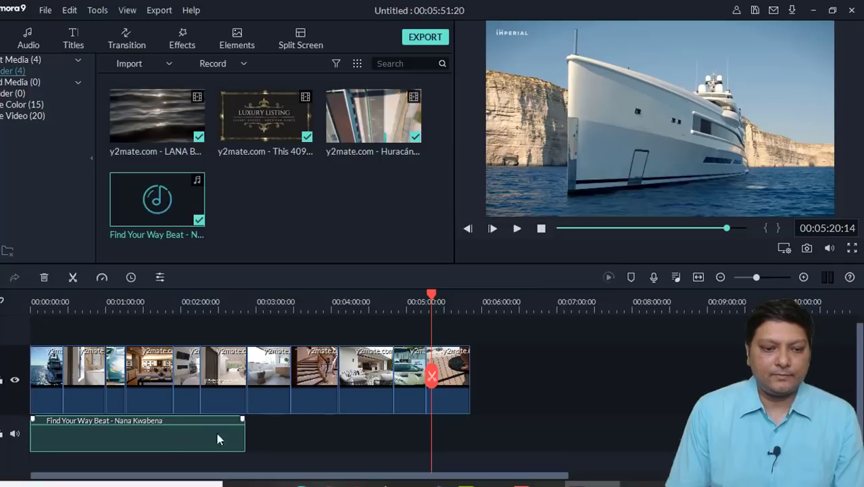
left_click_drag(183, 206, 244, 434)
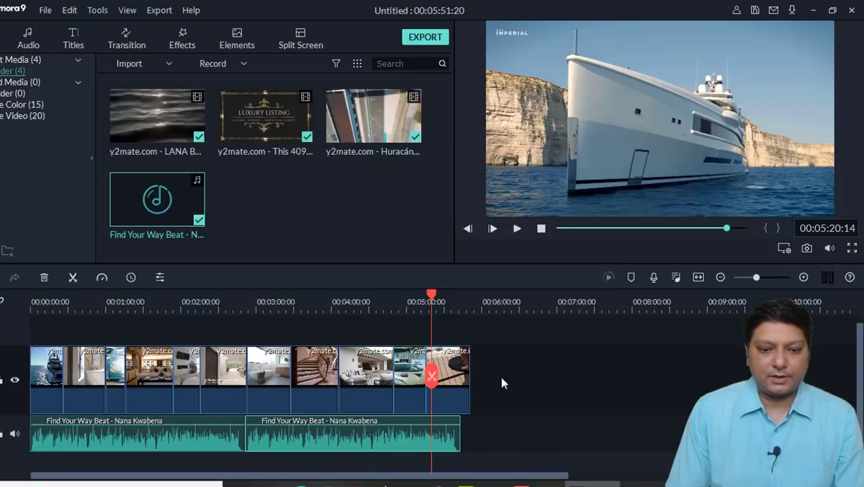
left_click_drag(171, 206, 461, 419)
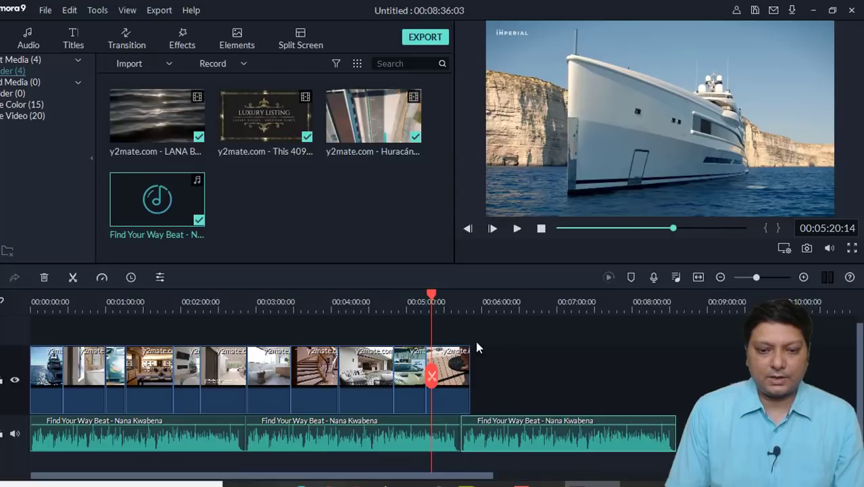
Split the third music clip at the end of the video, at 00:05:51:14, and delete the excess part
left_click(471, 305)
left_click(71, 279)
key("Delete")
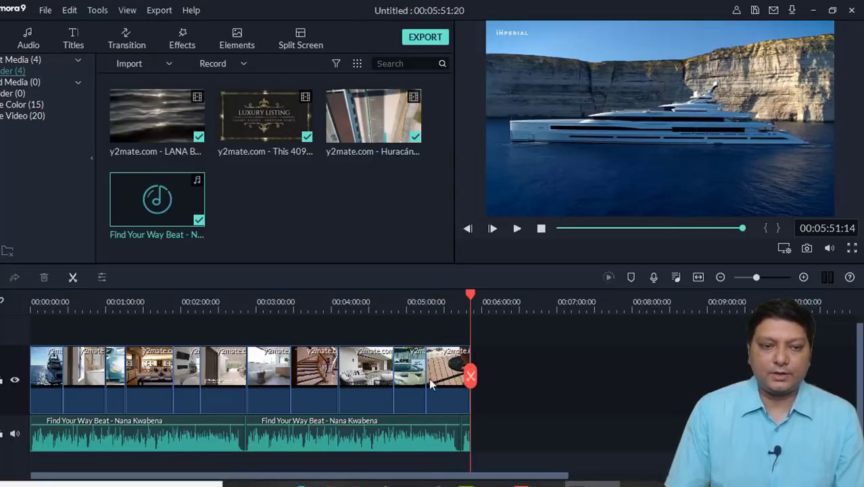
Open the export settings for a local MP4 file and browse for the save folder
left_click(159, 10)
left_click(177, 27)
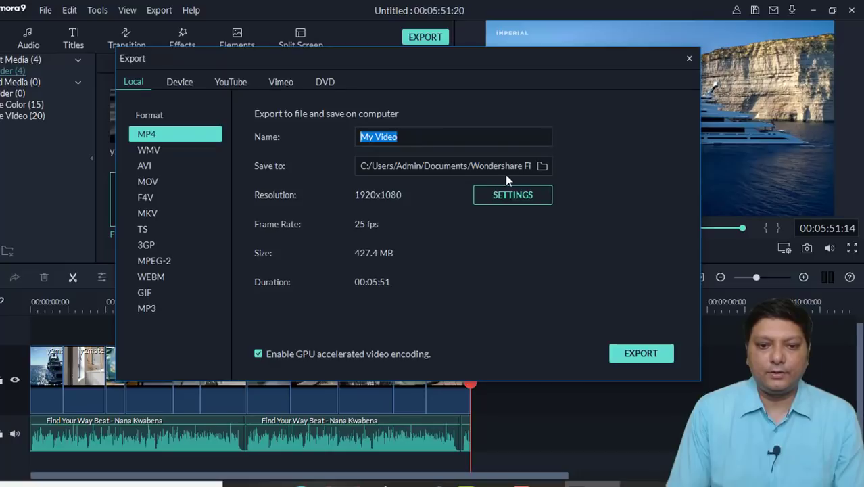
left_click(543, 166)
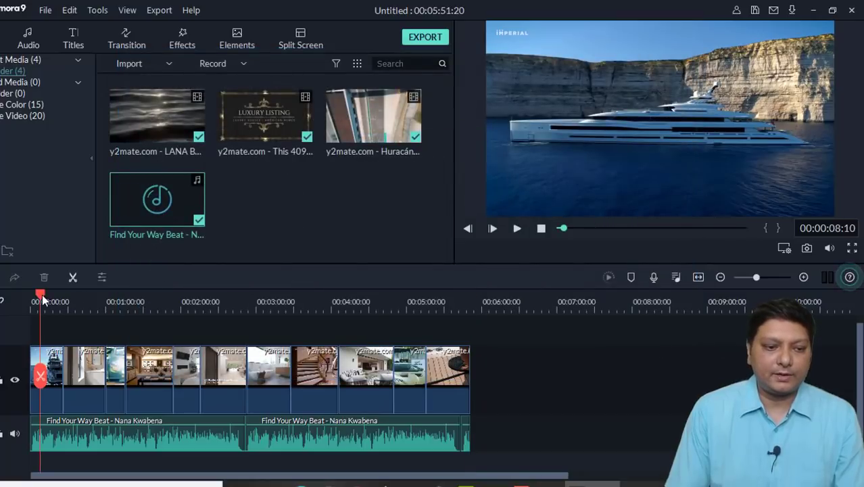
Play the edited video with its music from the start, preview several points further along the timeline and pause playback
left_click_drag(40, 298, 31, 299)
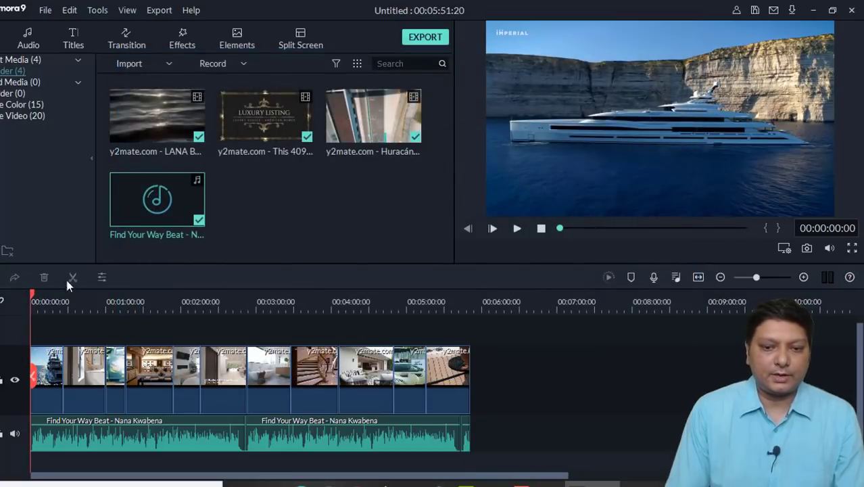
left_click(518, 229)
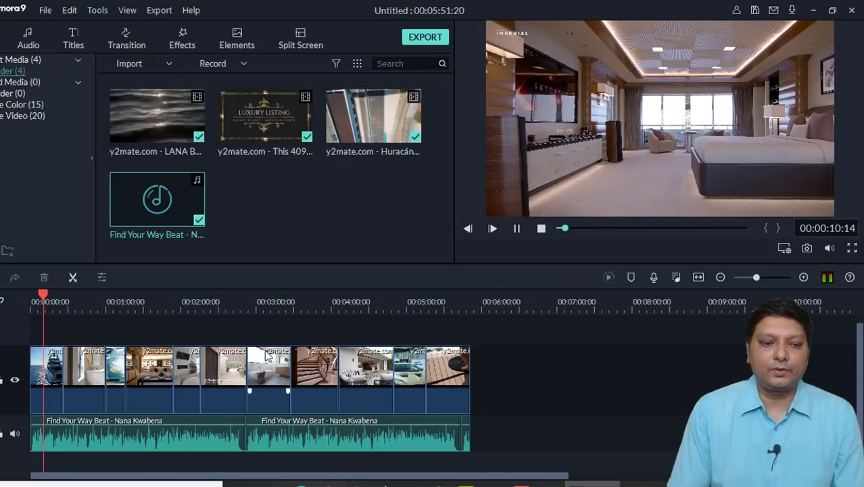
left_click(118, 305)
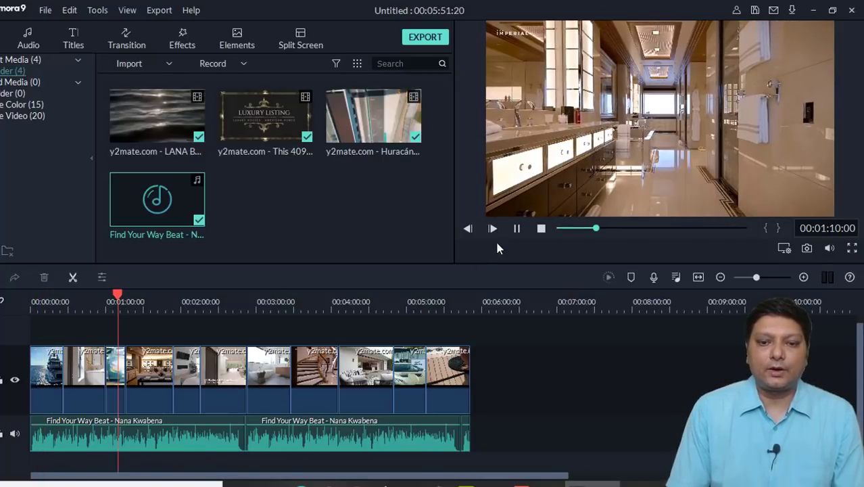
left_click(261, 304)
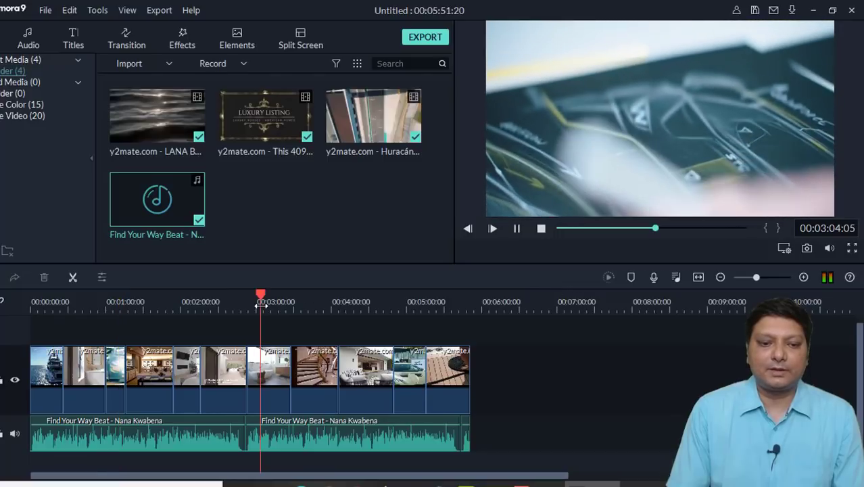
left_click(340, 305)
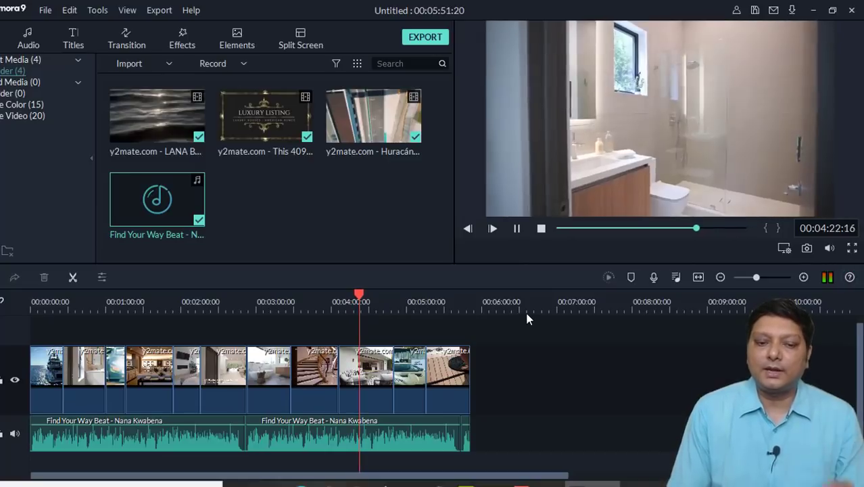
key("space")
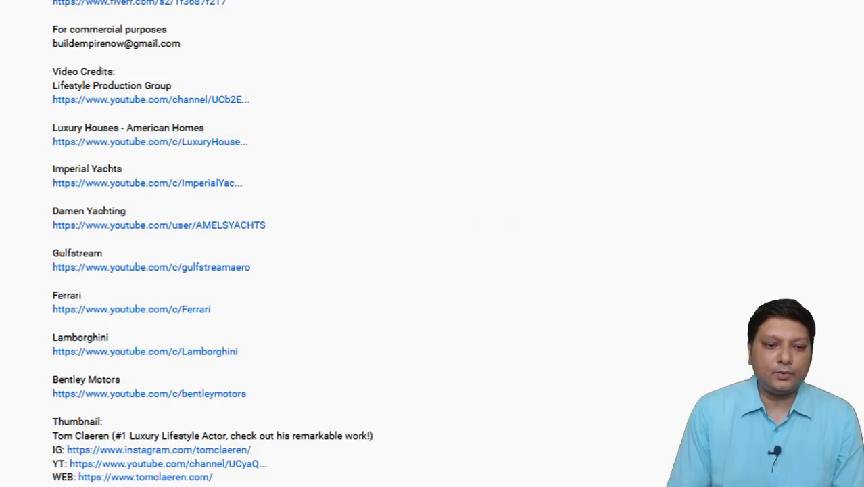
Examine the title, introduction and promotional links in the "BILLIONAIRE Luxury Lifestyle" video's description
scroll(260, 254, "up", 8)
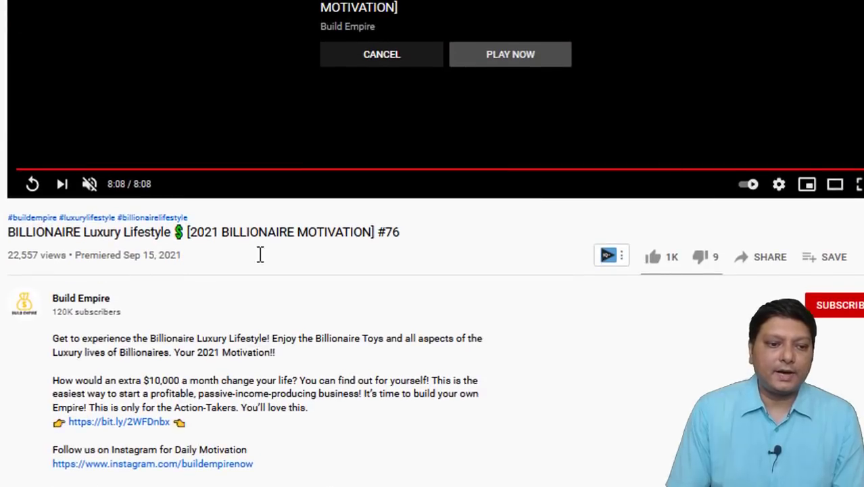
left_click_drag(71, 238, 420, 243)
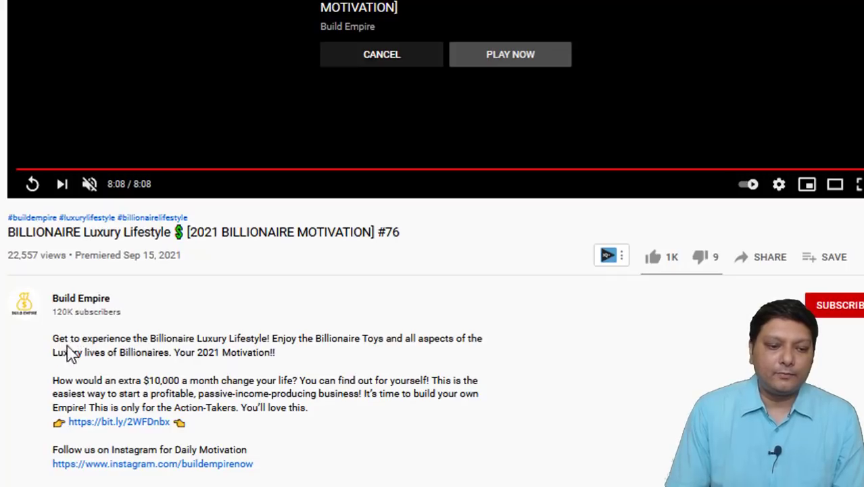
left_click_drag(59, 346, 398, 377)
left_click(499, 377)
scroll(500, 376, "down", 3)
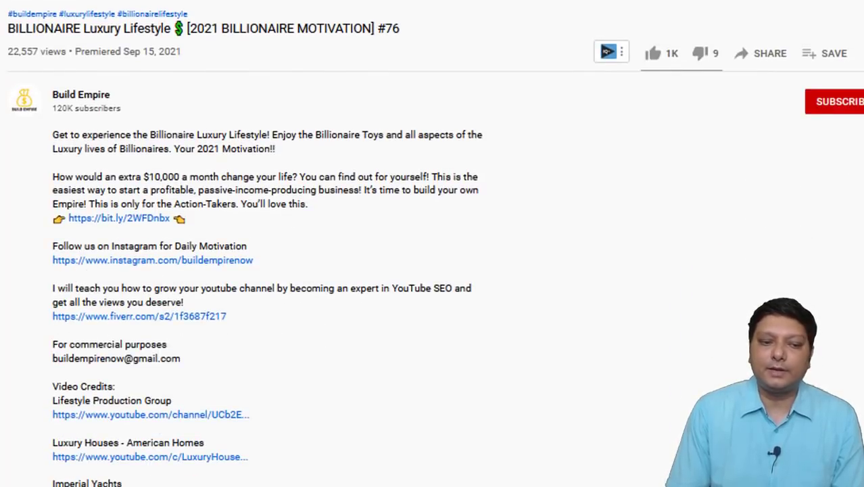
scroll(138, 211, "down", 2)
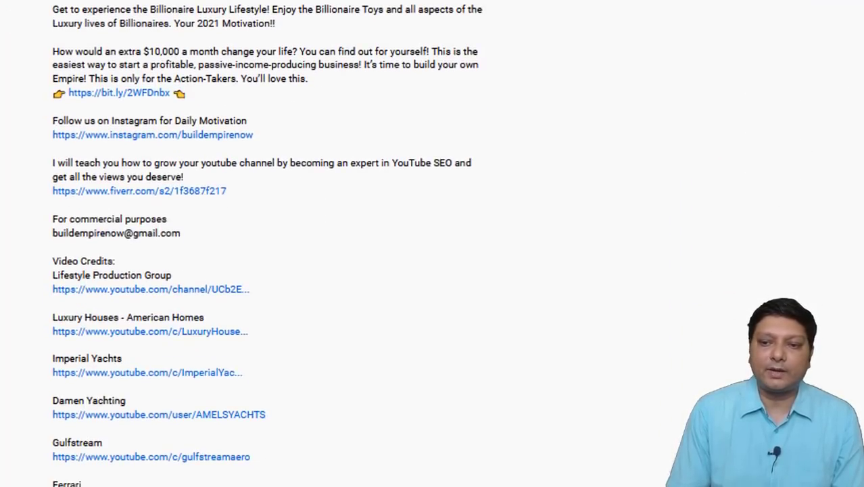
Examine the video, thumbnail and music credits and the fair-use copyright disclaimer at the end of the description
scroll(322, 245, "down", 4)
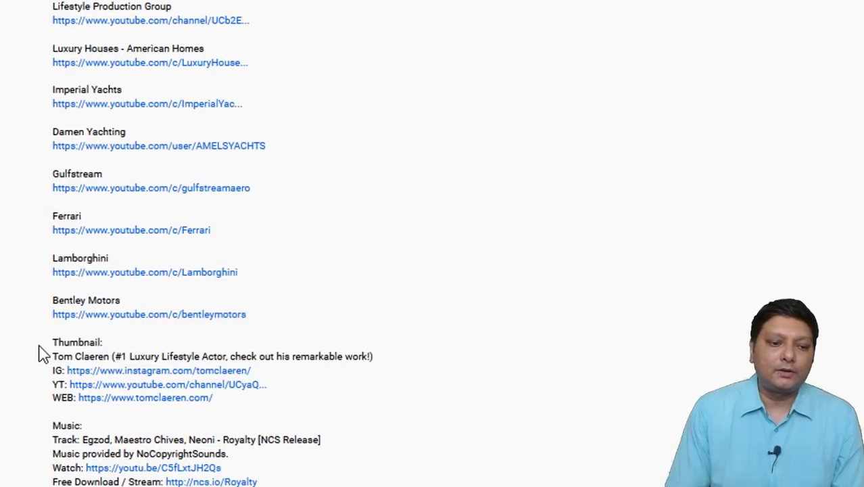
left_click_drag(40, 346, 188, 423)
left_click(490, 405)
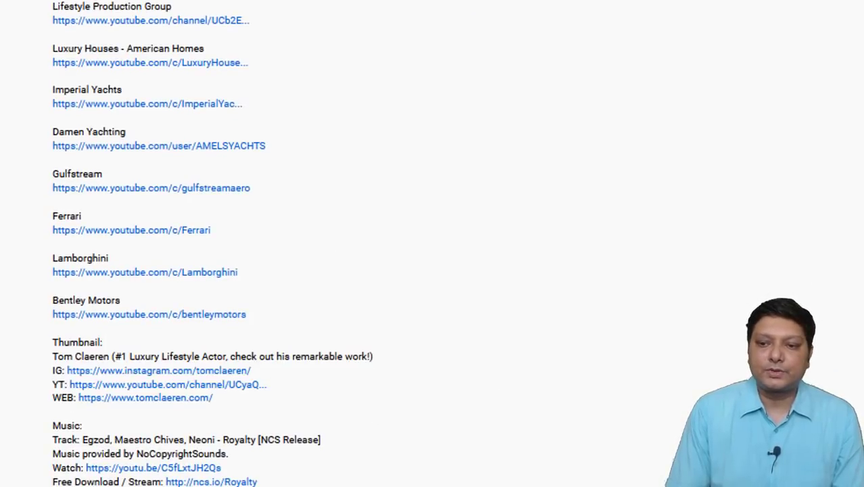
scroll(336, 249, "down", 3)
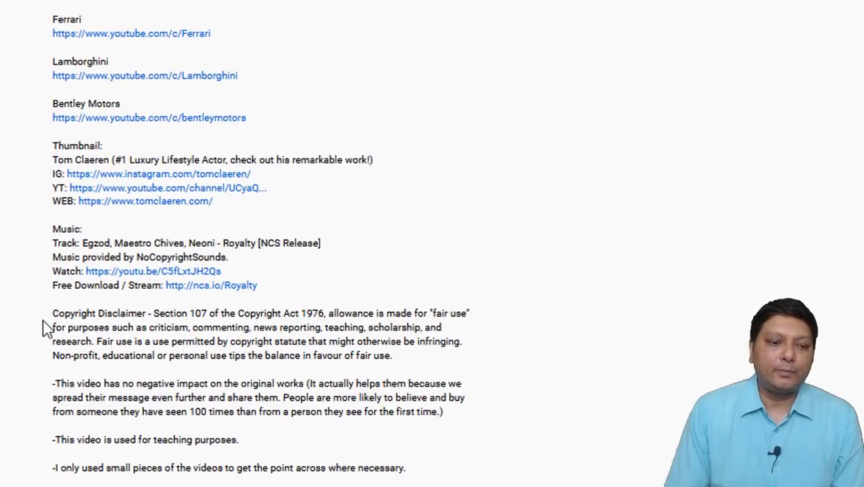
left_click_drag(53, 313, 240, 440)
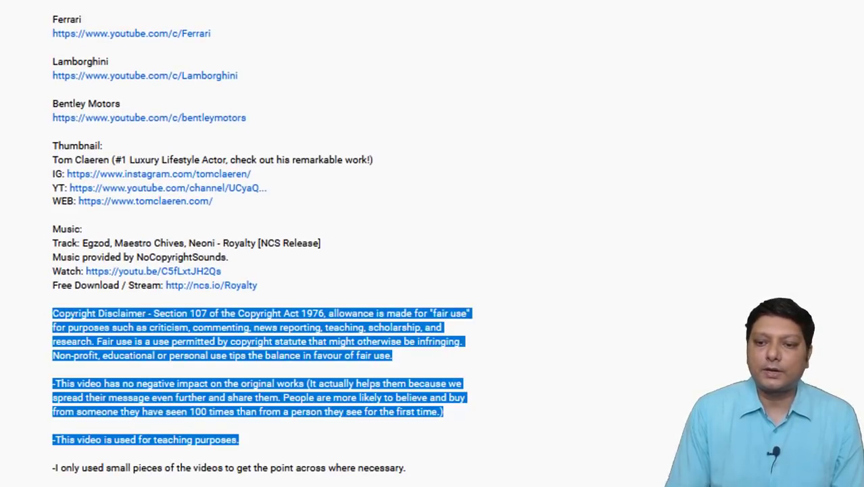
scroll(315, 320, "down", 4)
left_click_drag(58, 274, 439, 450)
left_click(790, 241)
Open canva.com in a new browser tab
key("ctrl+t")
type("canva.com/")
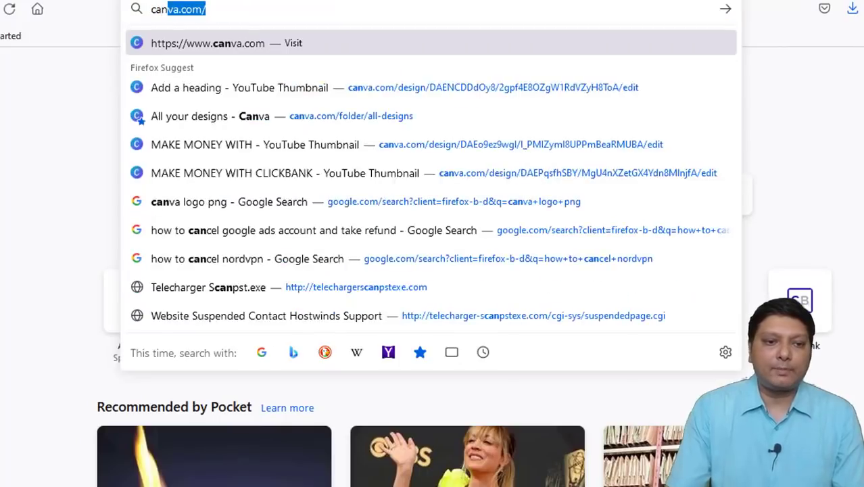
key("Return")
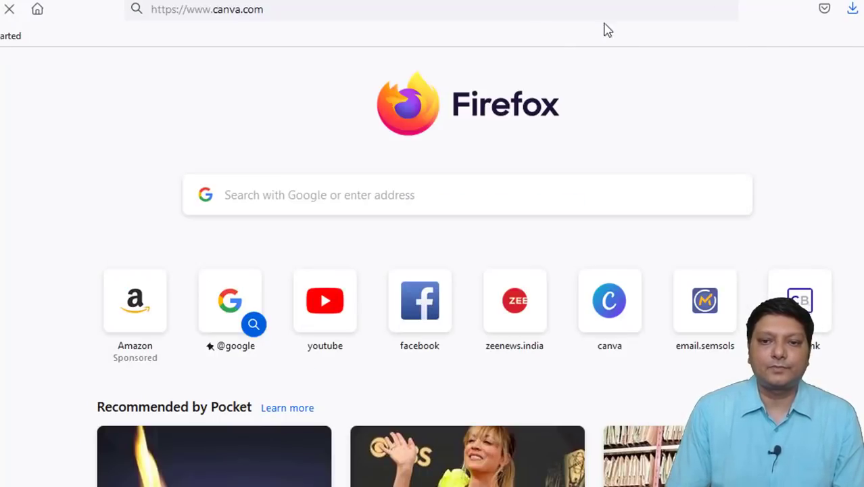
Open Pexels in another new browser tab and search its photos for "luxury car"
key("ctrl+t")
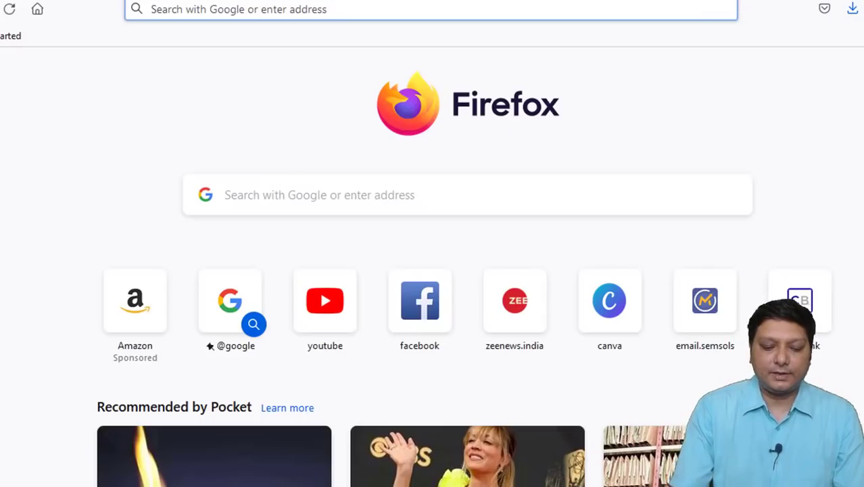
type("pe")
key("Return")
left_click(455, 255)
type("luxur")
left_click(343, 328)
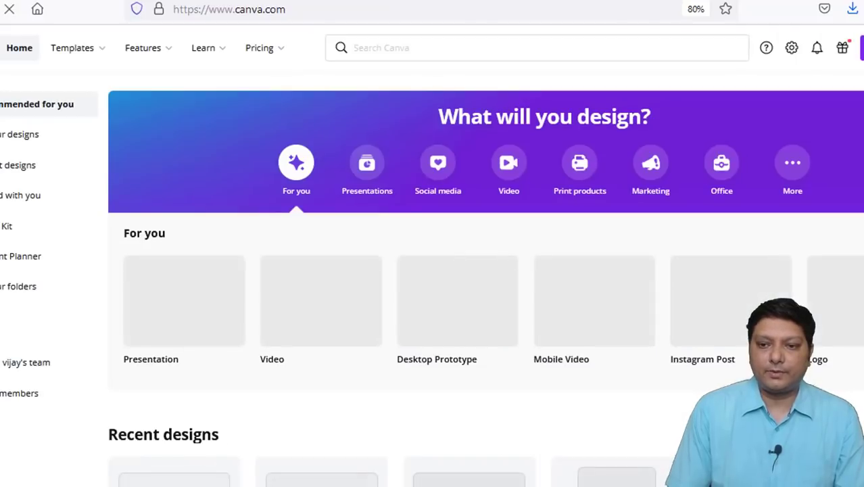
Browse the luxury car photos, open the black Mercedes-Benz photo taken beneath the overpasses and copy the image
scroll(190, 393, "down", 3)
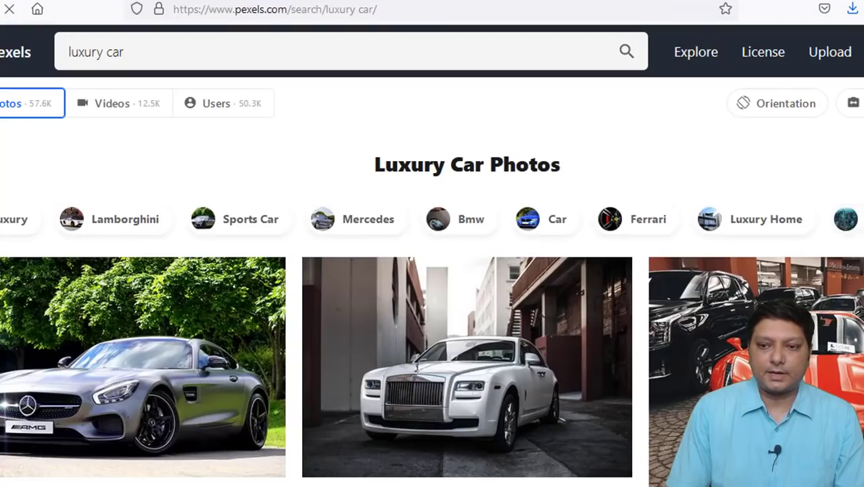
scroll(638, 276, "down", 5)
scroll(432, 282, "down", 12)
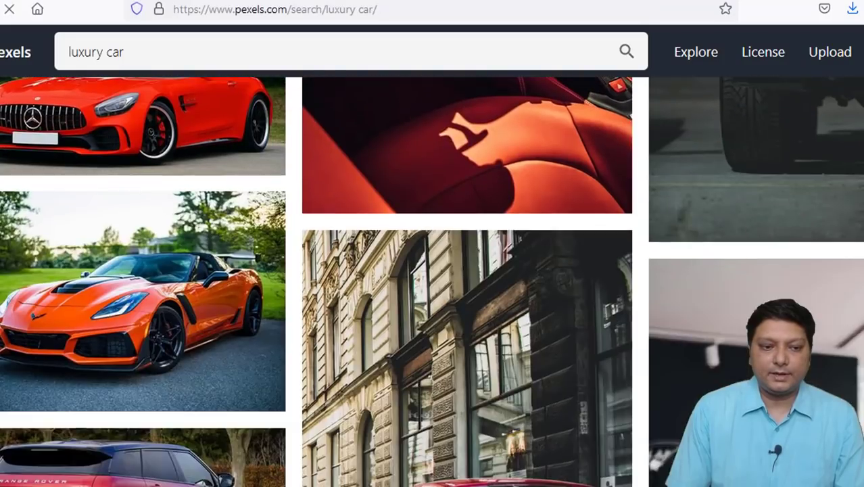
scroll(433, 281, "down", 10)
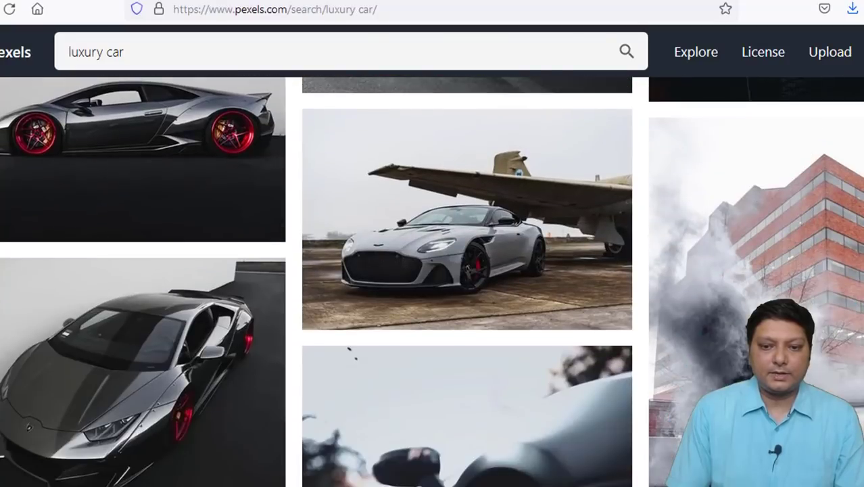
scroll(433, 282, "down", 8)
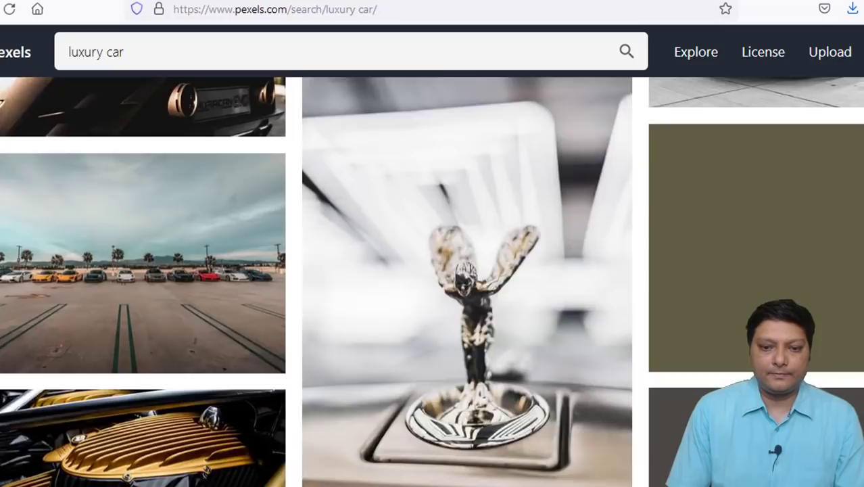
scroll(433, 281, "up", 6)
scroll(432, 308, "up", 10)
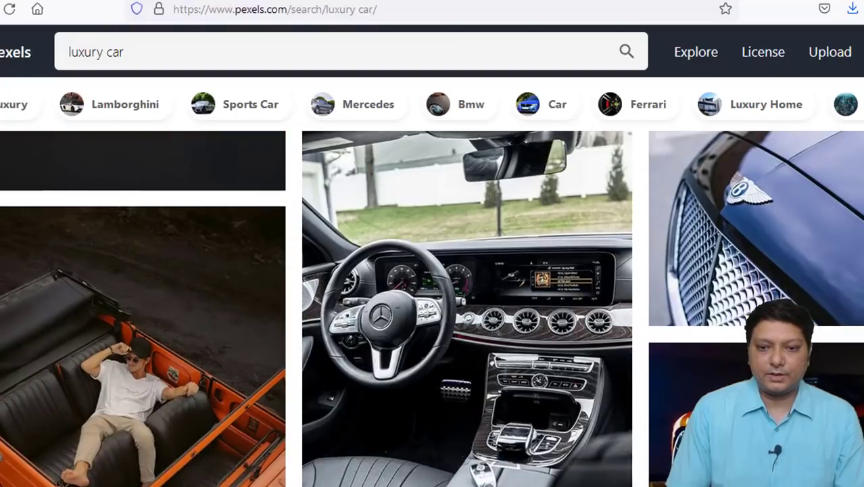
scroll(433, 308, "down", 5)
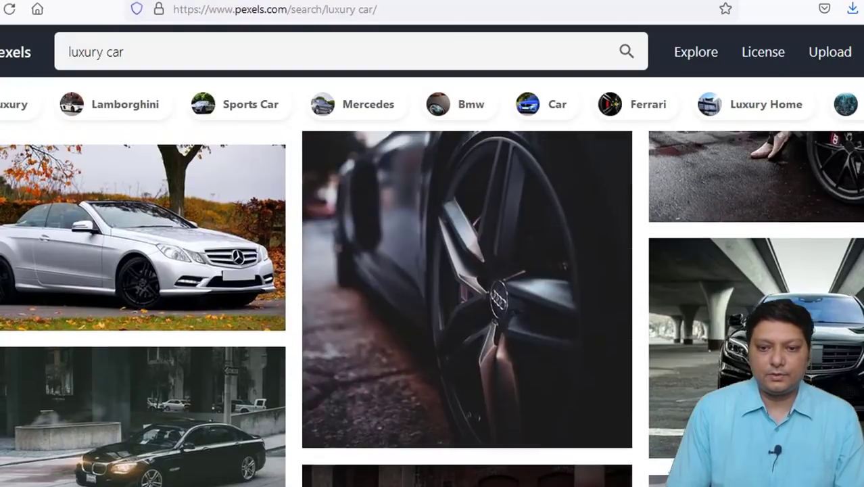
left_click(142, 261)
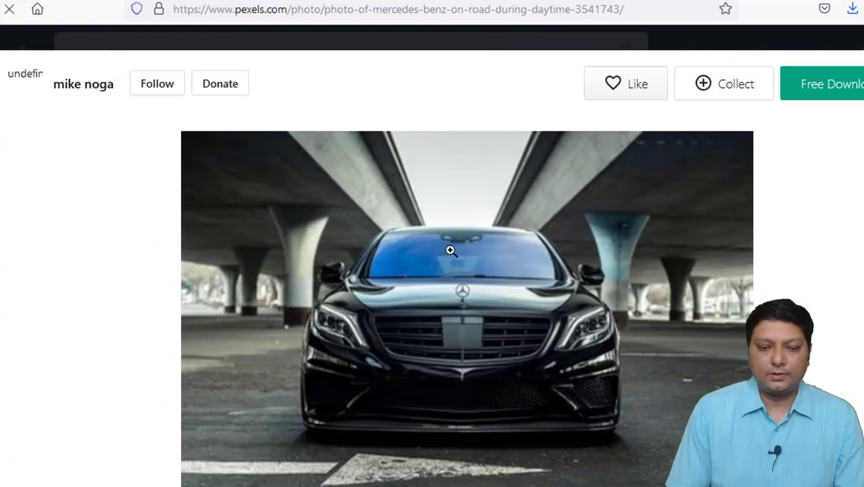
right_click(364, 234)
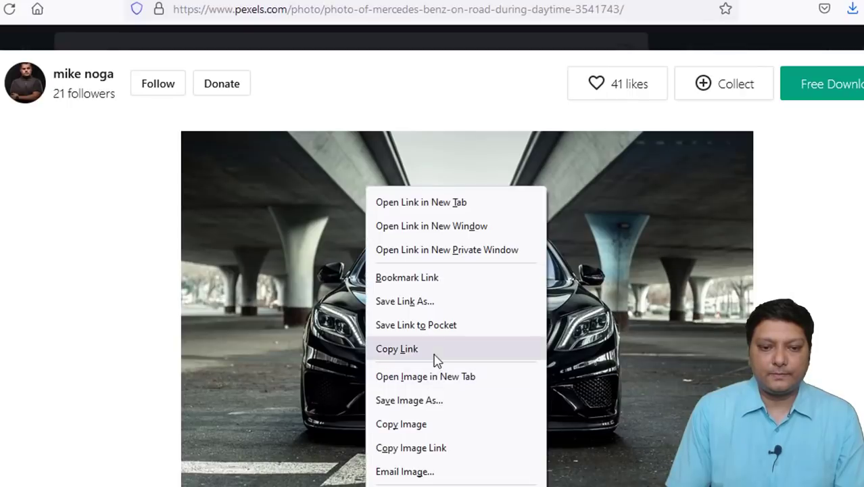
left_click(434, 425)
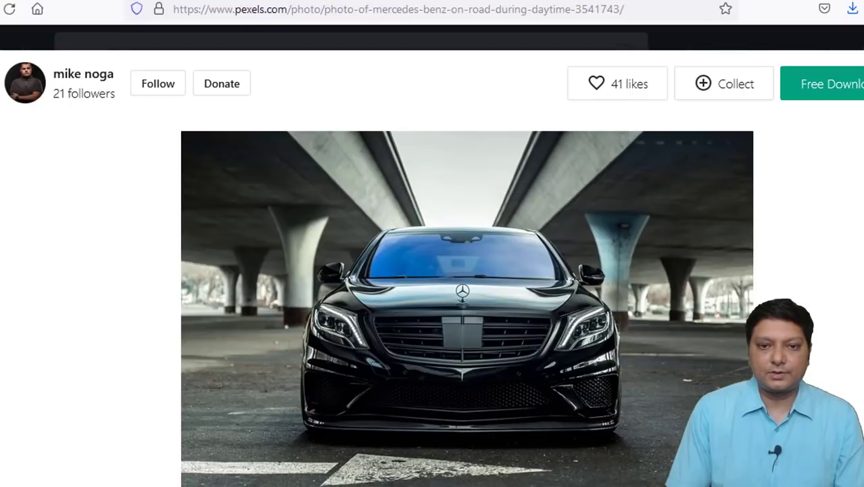
Open the recent YouTube thumbnail design "MAKE MONEY WITH" in Canva and add a blank page after page 1
left_click(169, 410)
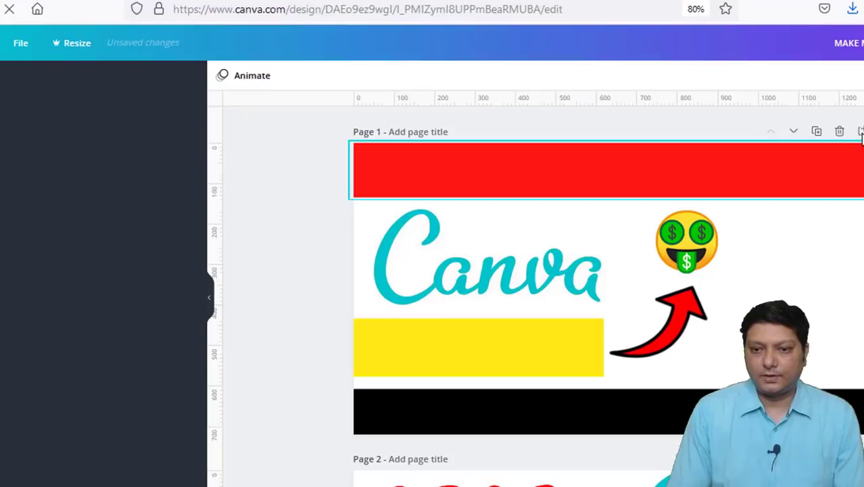
left_click(860, 131)
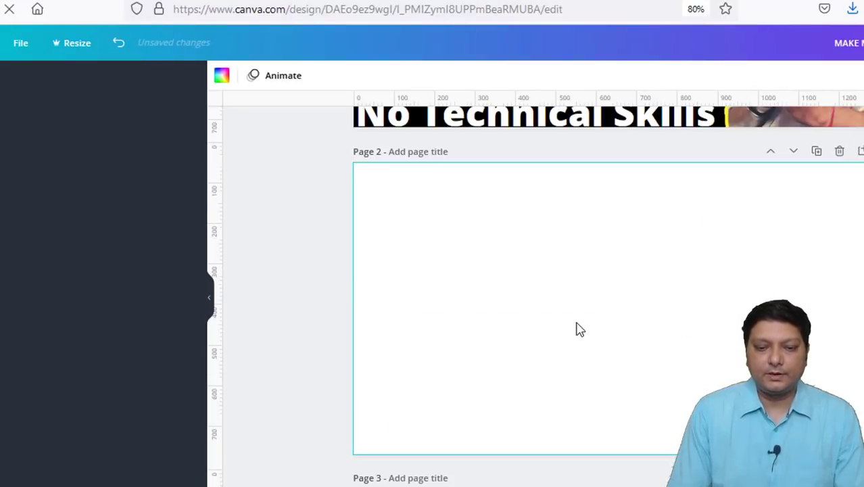
Paste the copied Mercedes photo onto the blank page 2 and enlarge it to cover the whole page
key("ctrl+v")
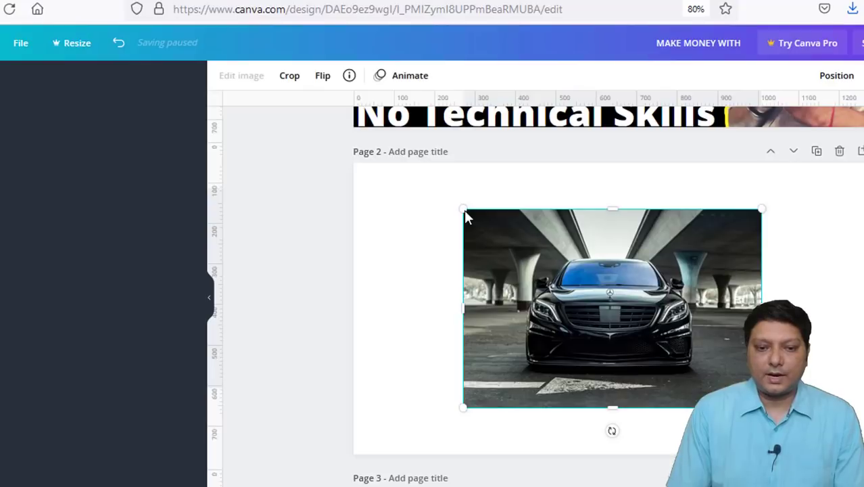
left_click_drag(342, 171, 240, 135)
left_click_drag(762, 408, 863, 486)
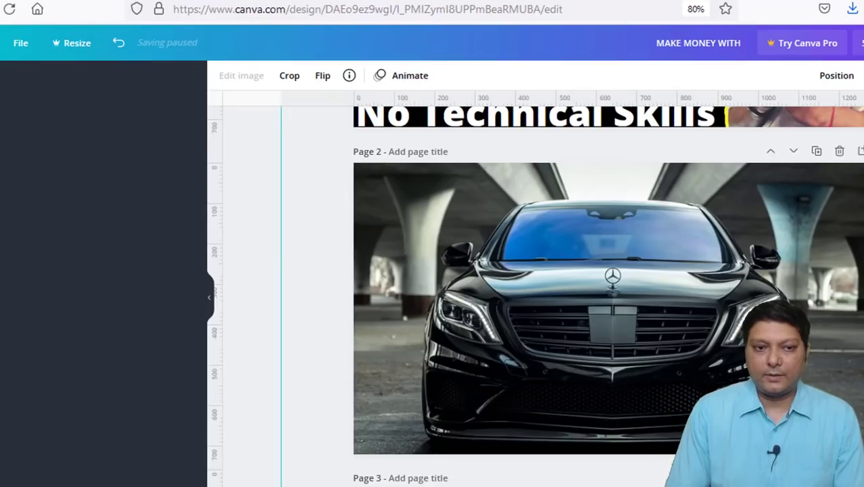
Look at the thumbnail of the billionaires luxury lifestyle video on YouTube for reference and return to the Canva thumbnail design
key("ctrl+Tab")
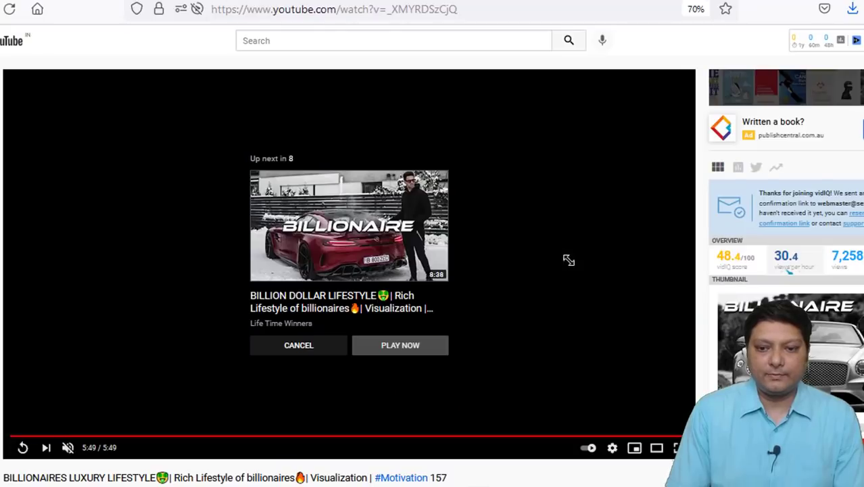
mouse_move(791, 341)
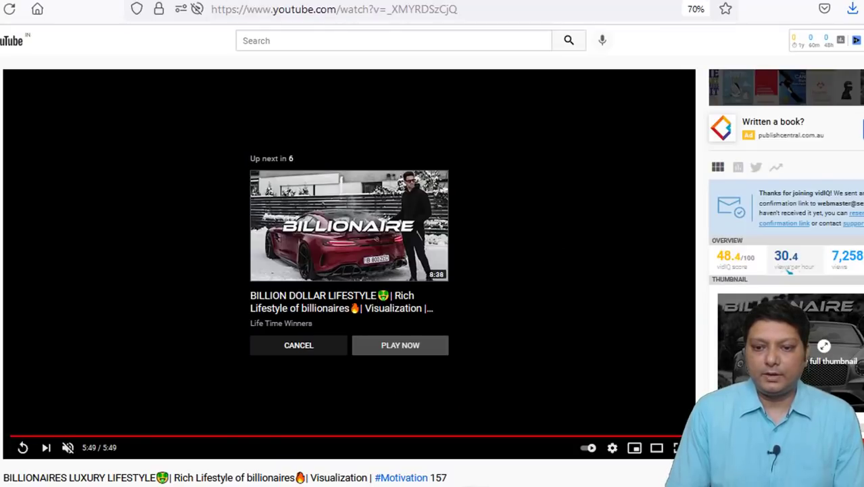
key("ctrl+Tab")
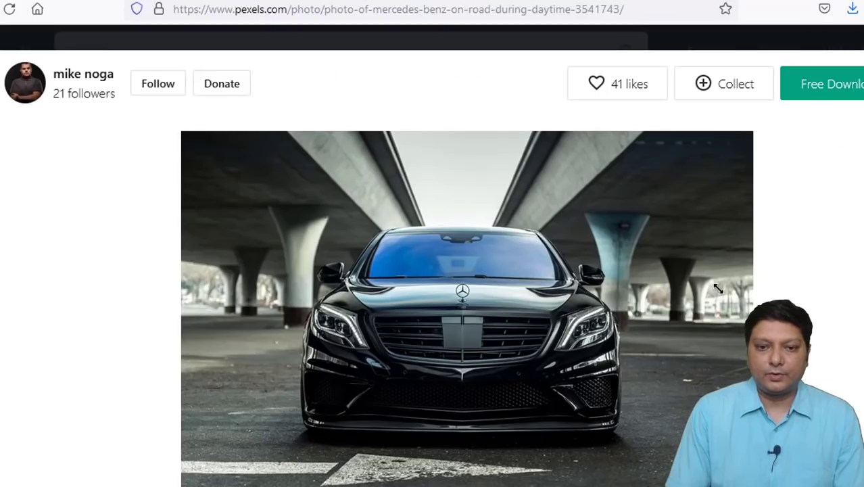
key("ctrl+Tab")
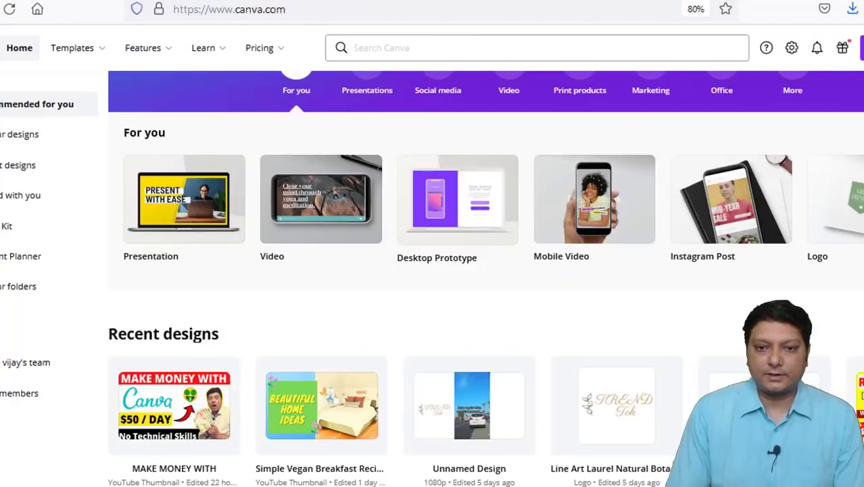
key("ctrl+Tab")
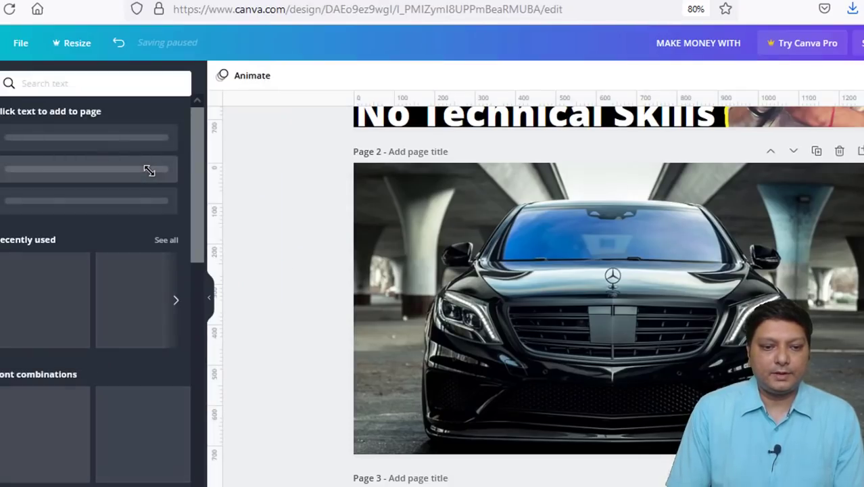
Add a heading reading "BILLIONAIRE" over the car photo on page 2
left_click(135, 145)
type("BILLIO")
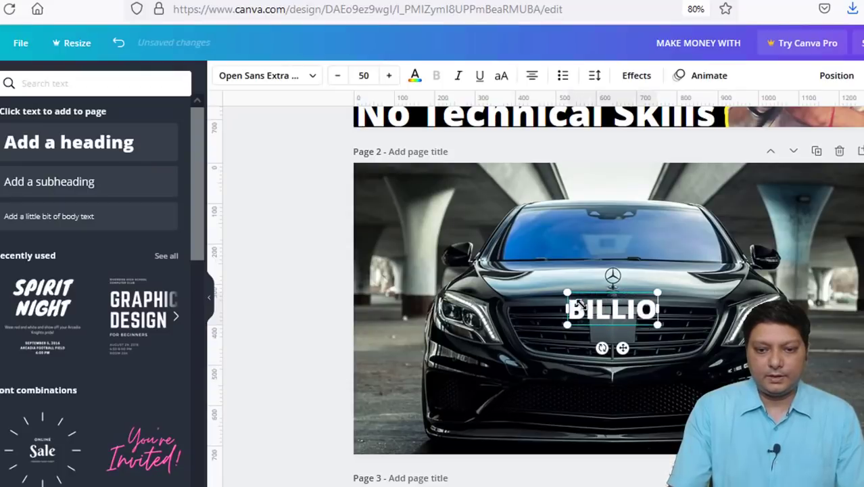
type("NAIRE")
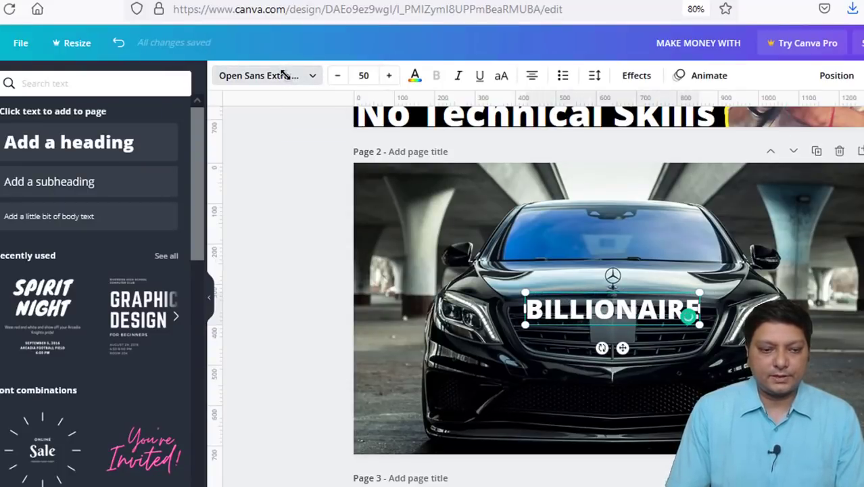
Set the BILLIONAIRE heading's font to Eczar SemiBold, resized to 95, and place it higher over the car photo
left_click_drag(193, 145, 197, 376)
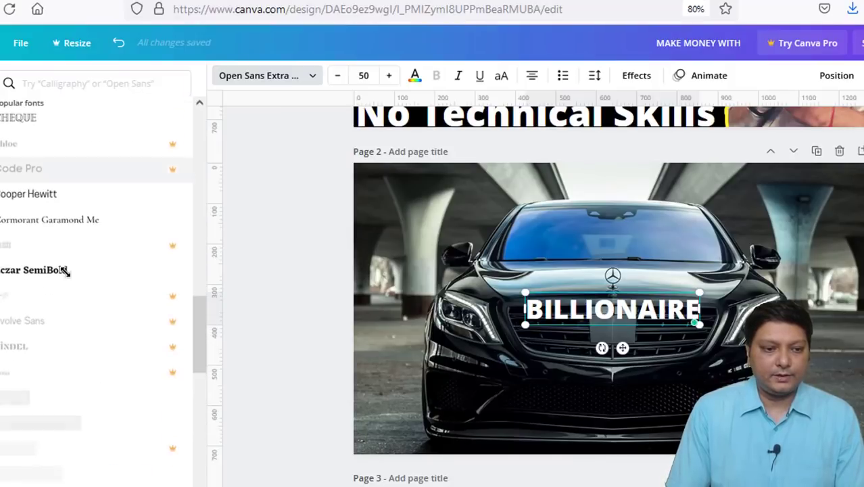
left_click(63, 270)
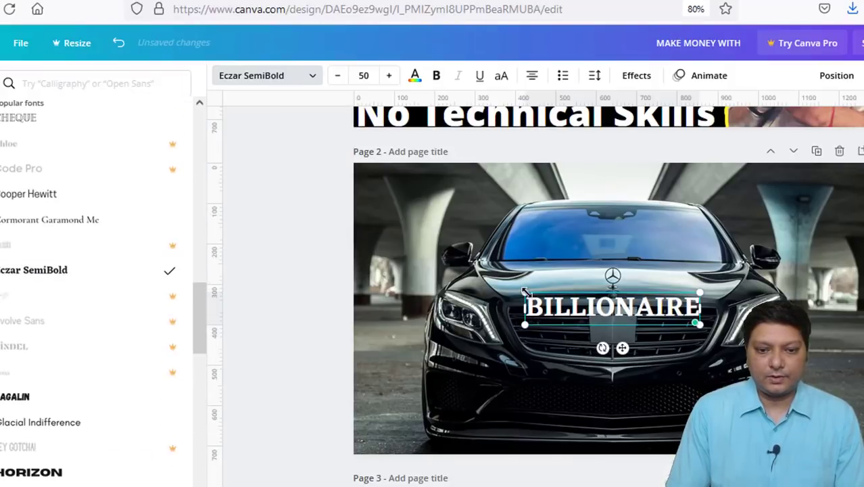
left_click_drag(451, 267, 354, 221)
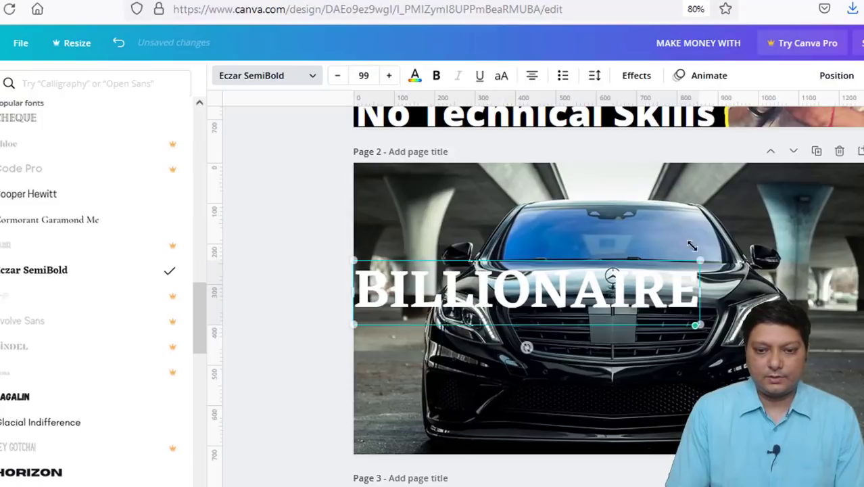
left_click_drag(704, 259, 688, 234)
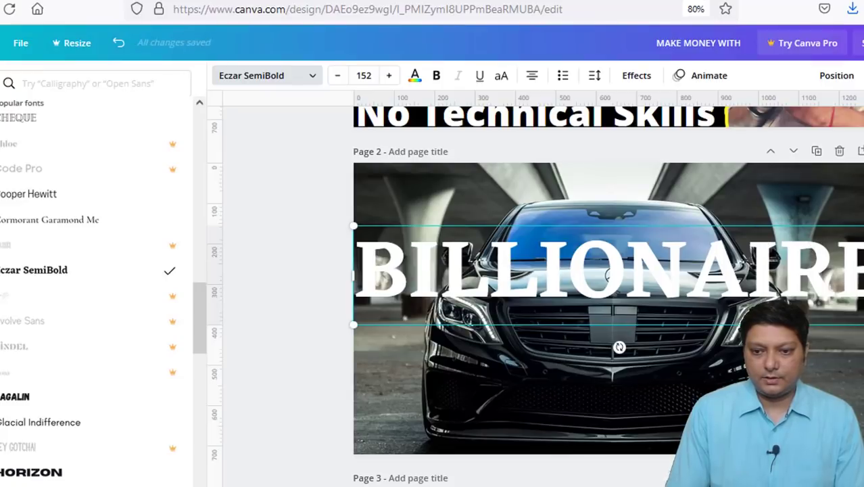
left_click_drag(768, 250, 742, 251)
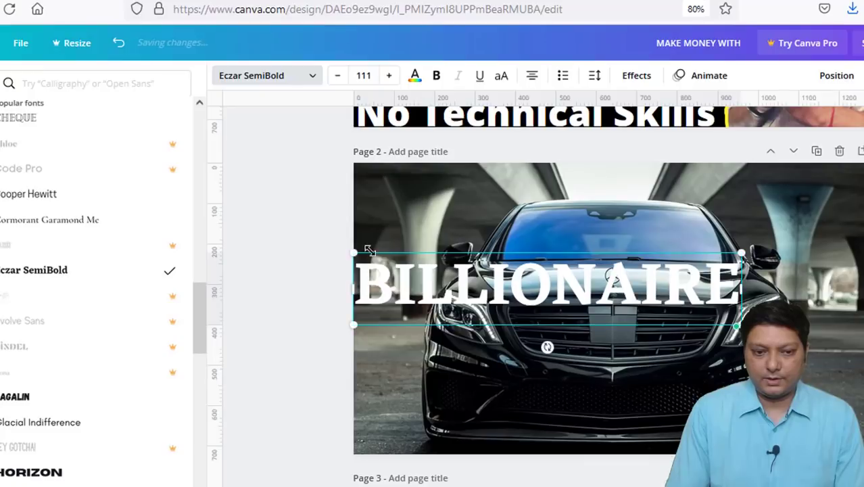
left_click_drag(355, 254, 409, 263)
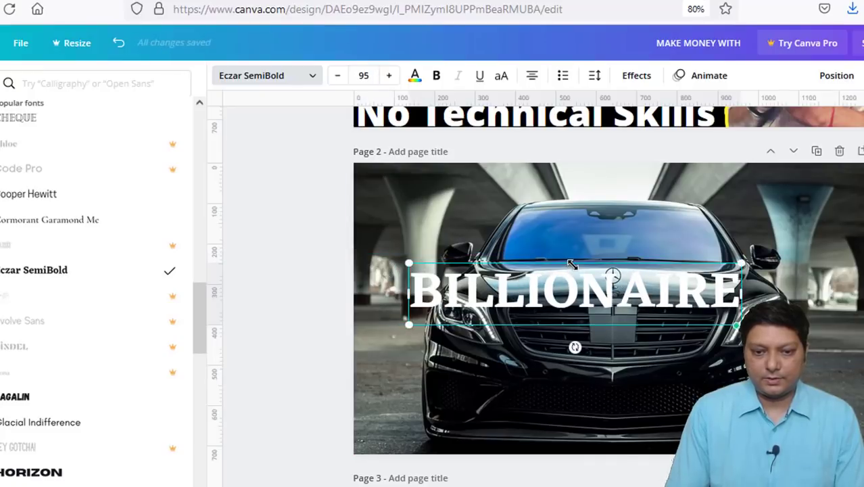
left_click_drag(571, 261, 616, 205)
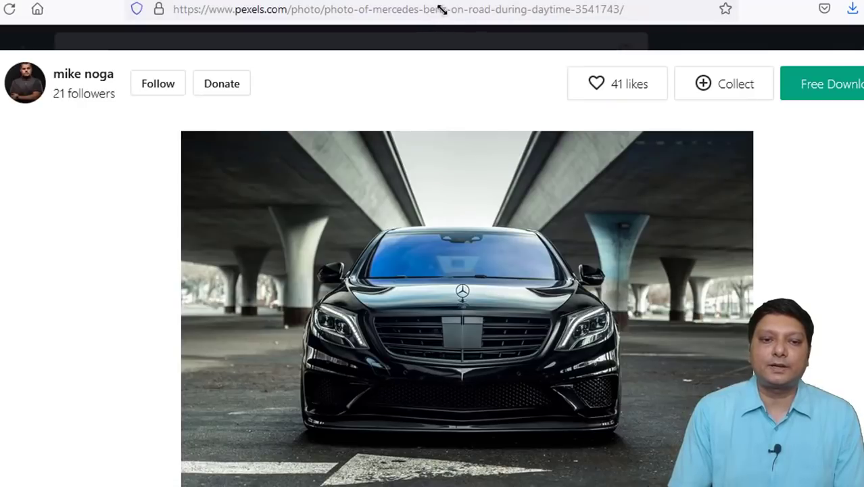
Open clickbank.com and search its affiliate marketplace for "manifestation" products
left_click(439, 9)
type("clickbank.com/")
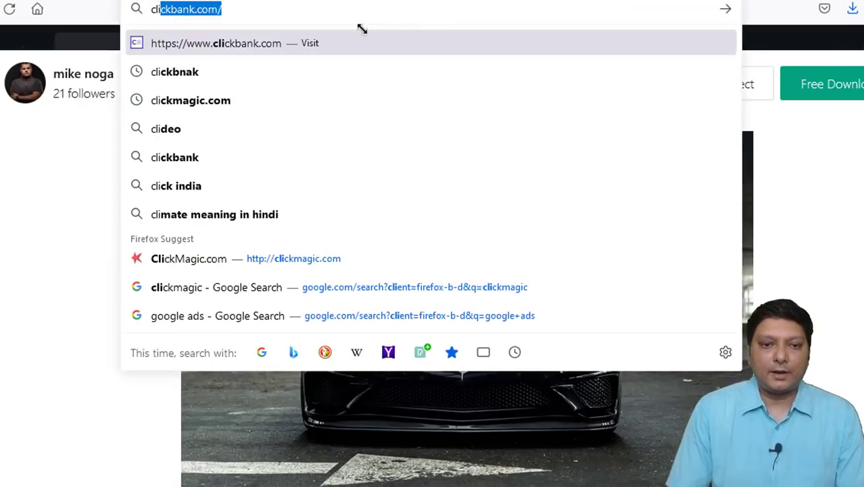
key("Return")
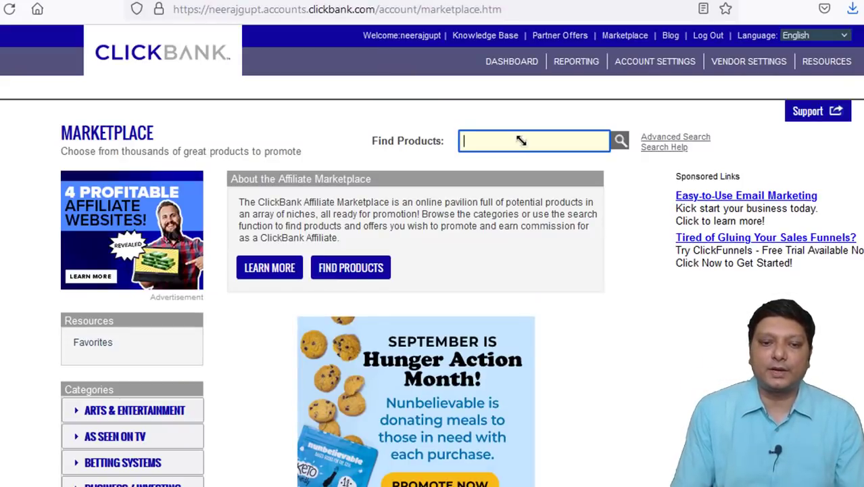
left_click(521, 140)
type("manif")
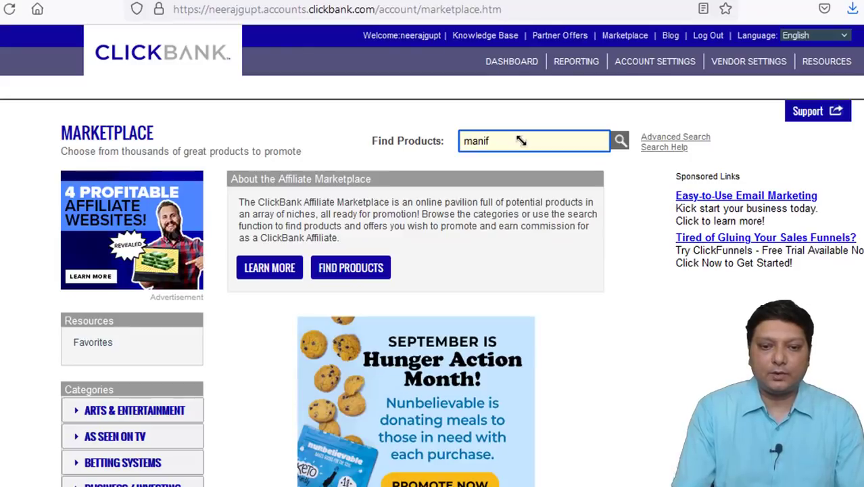
type("estation")
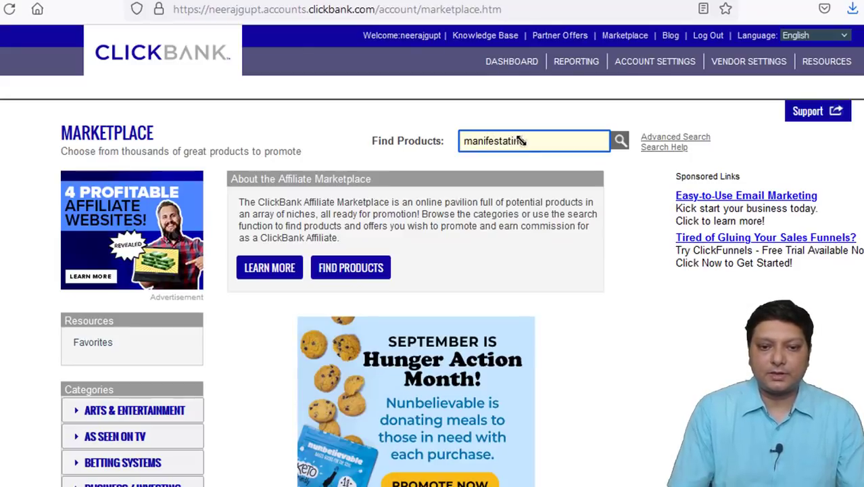
key("Return")
Review the manifestation offers, generate a HopLink for the Soul Manifestation product and copy it
scroll(365, 271, "down", 5)
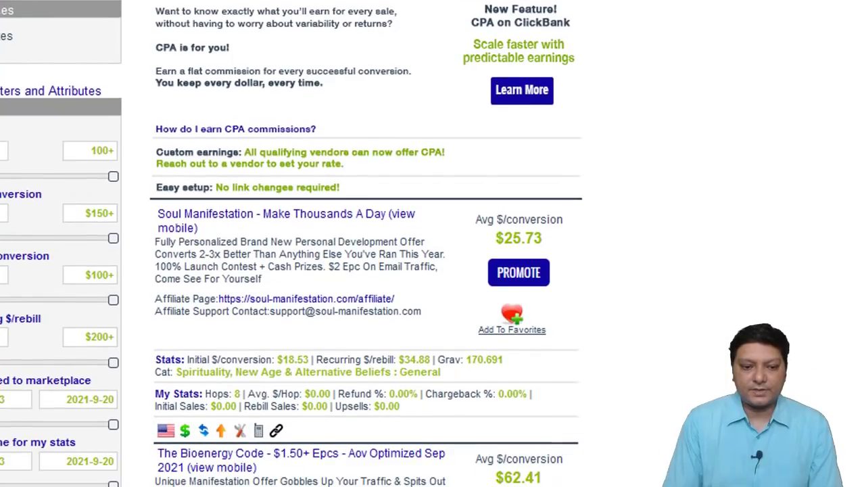
scroll(290, 244, "down", 5)
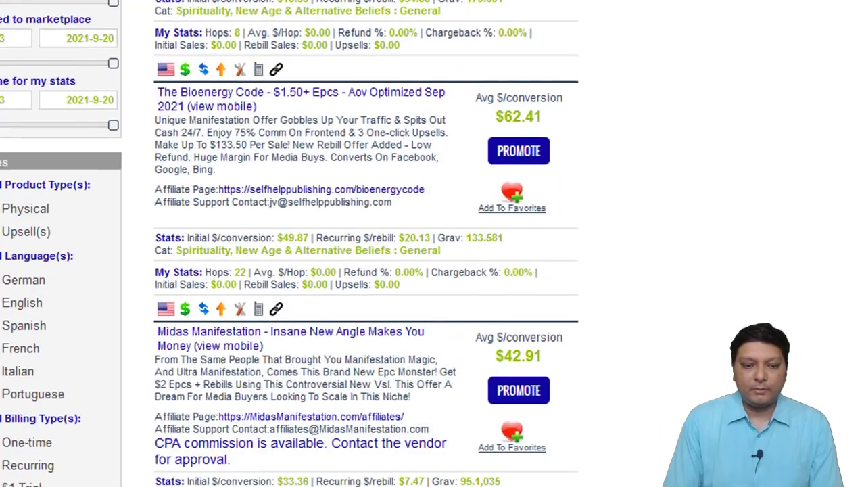
scroll(365, 271, "down", 3)
scroll(365, 244, "down", 5)
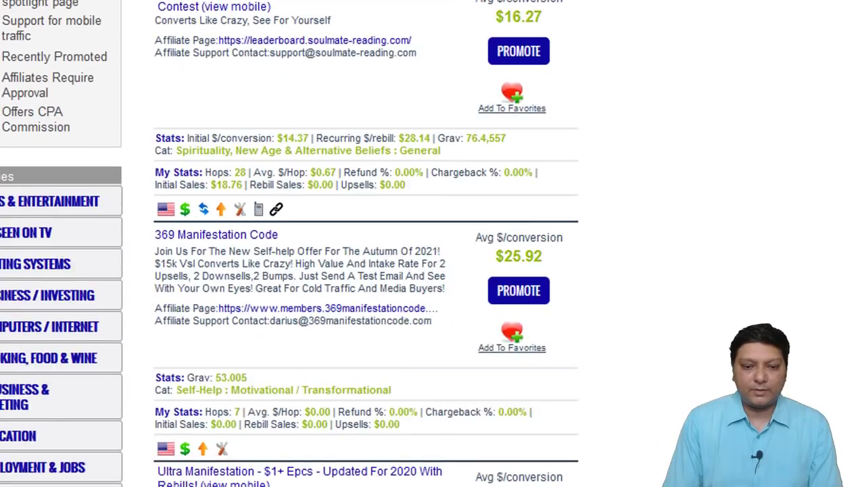
scroll(365, 243, "down", 4)
scroll(365, 244, "down", 2)
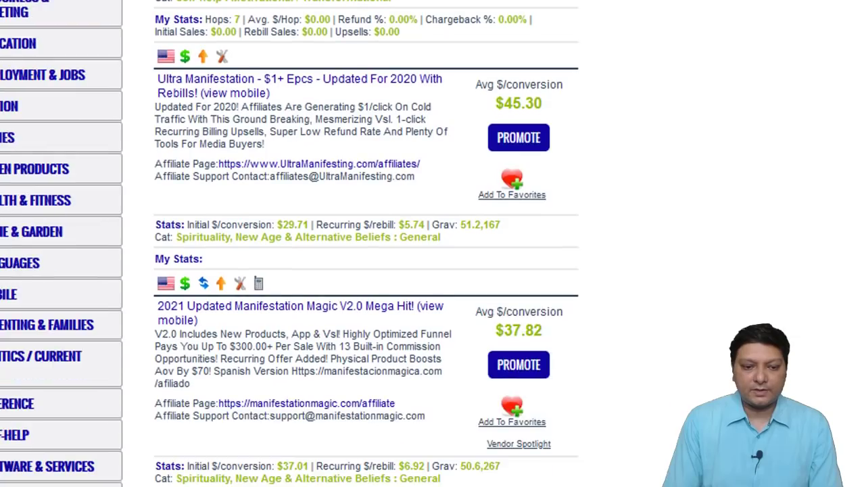
scroll(365, 243, "up", 15)
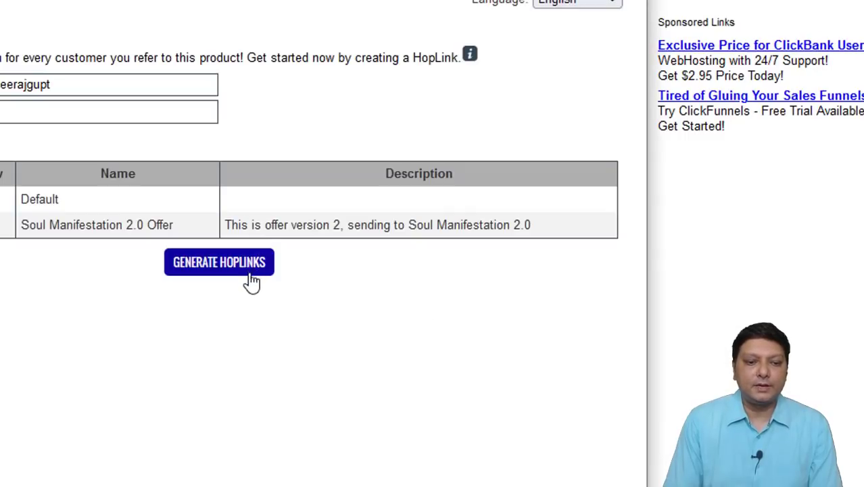
left_click(249, 274)
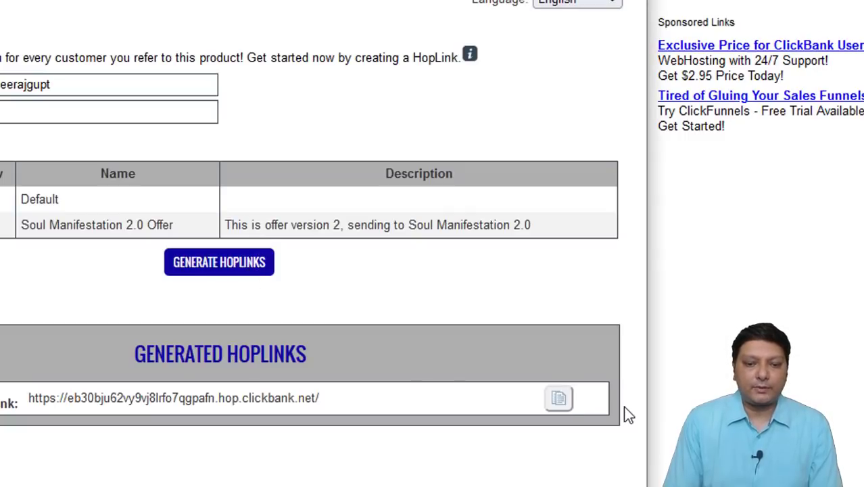
left_click(561, 406)
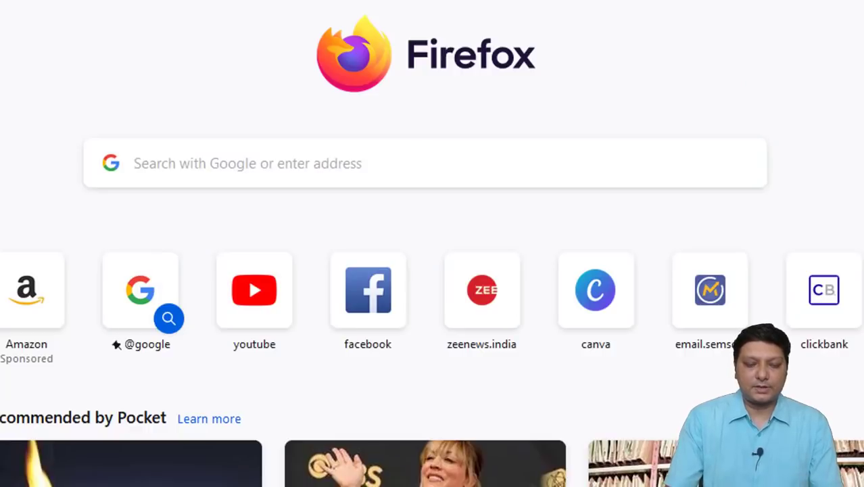
Switch to Bitly and create a bit.ly short link from the copied ClickBank HopLink, dismissing the UTM feedback request
type("bit")
key("Escape")
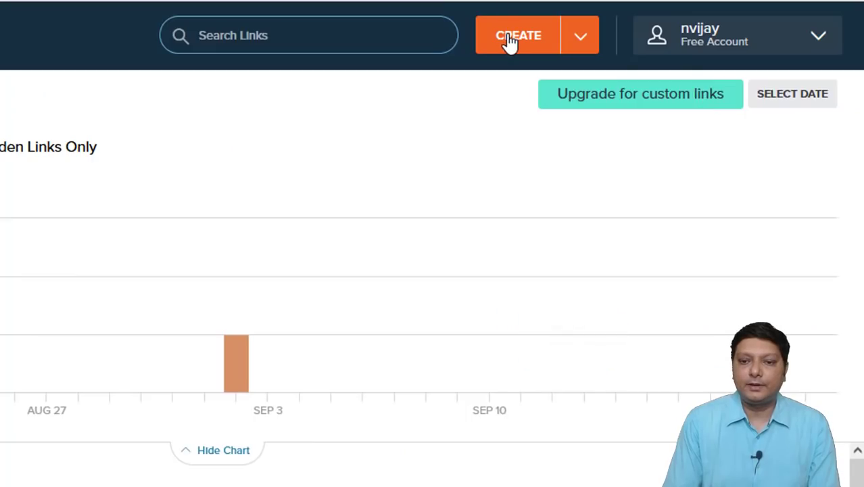
left_click(724, 1)
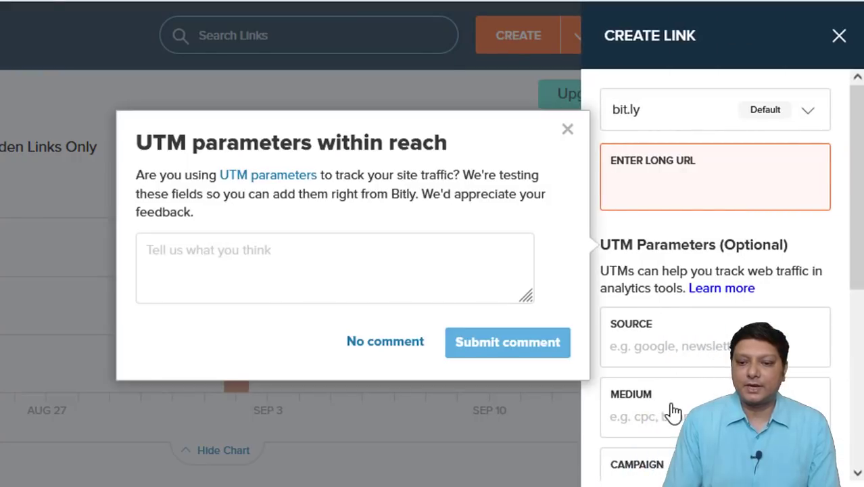
left_click(674, 412)
left_click(646, 344)
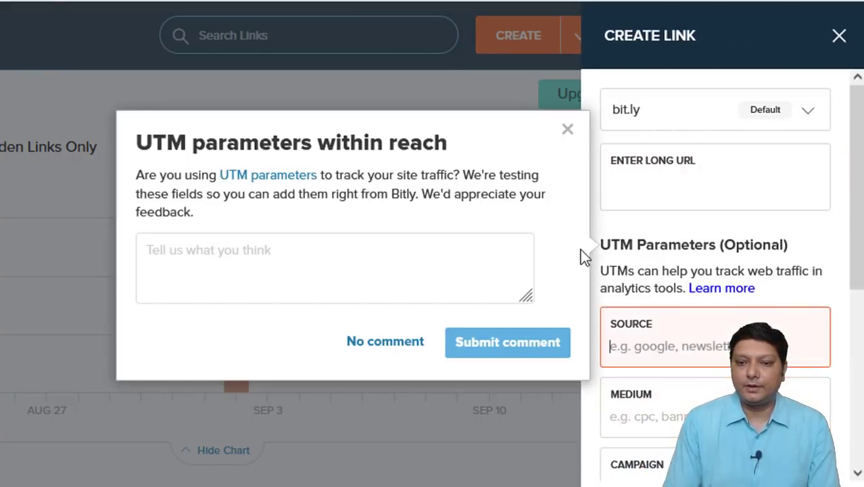
left_click(640, 204)
key("ctrl+v")
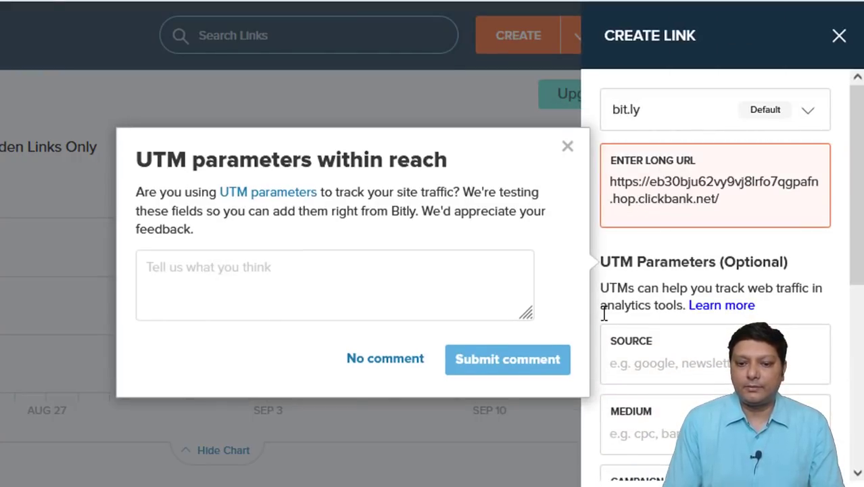
left_click(568, 147)
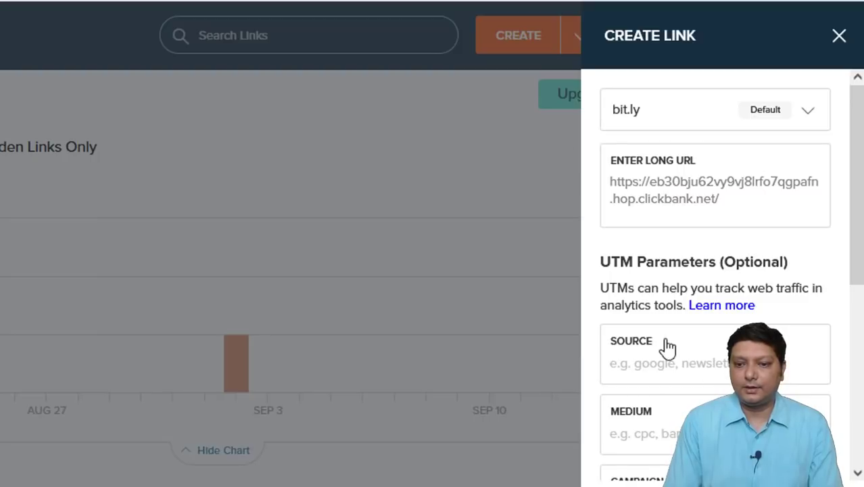
key("Return")
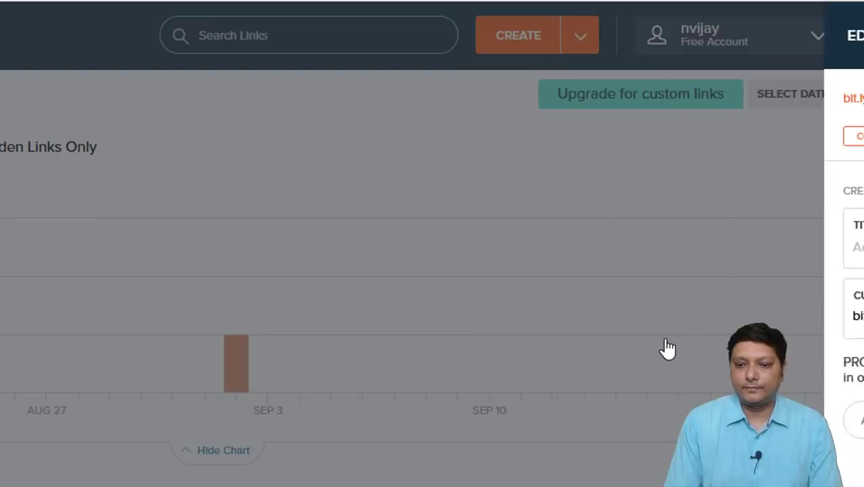